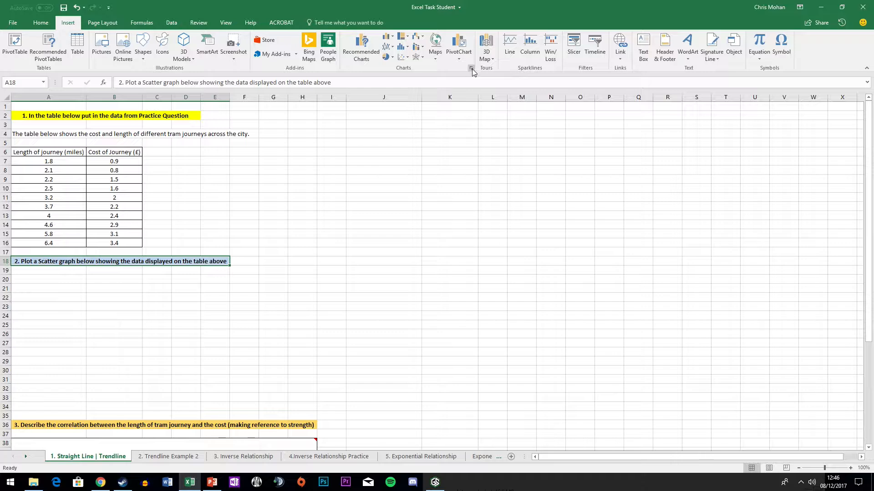
click(471, 69)
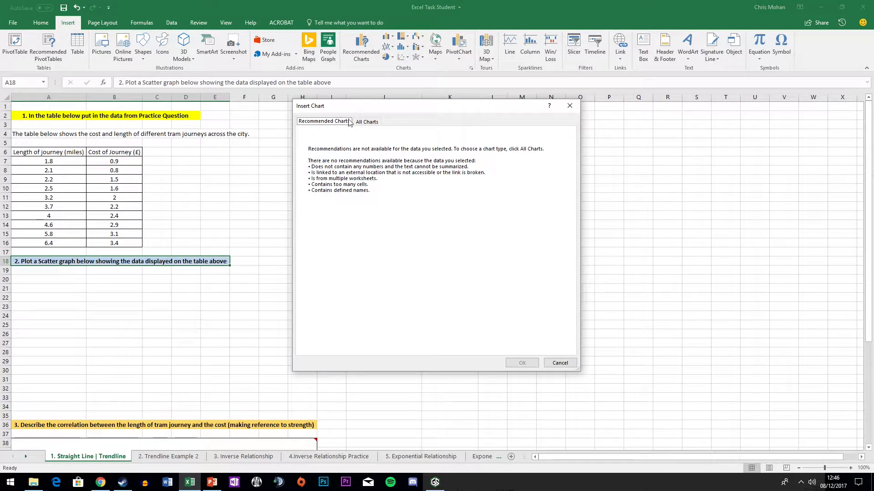
click(364, 122)
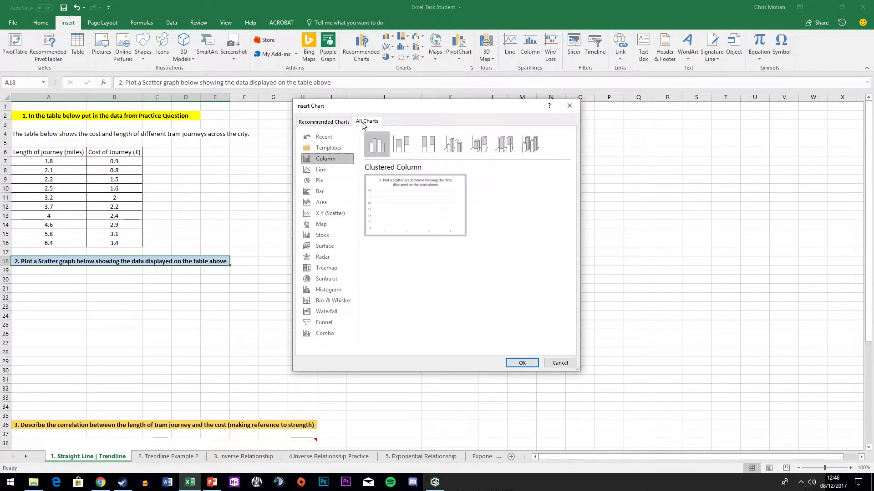
click(325, 215)
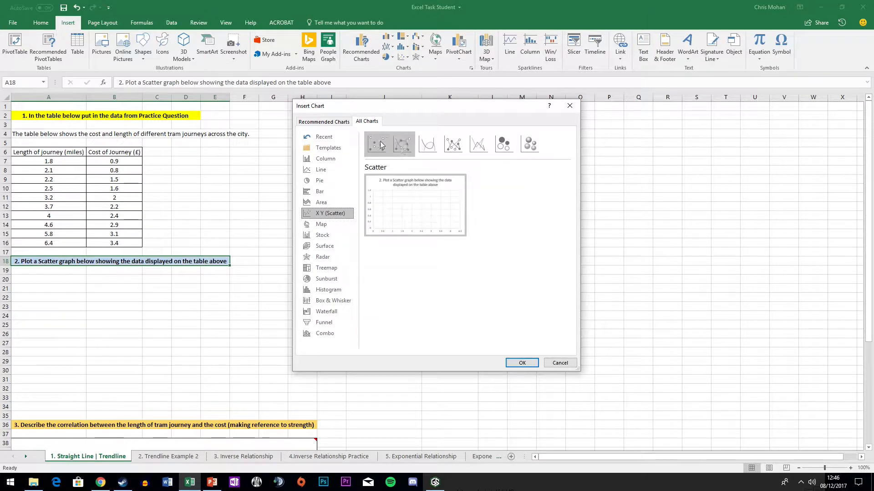
drag(432, 109, 652, 128)
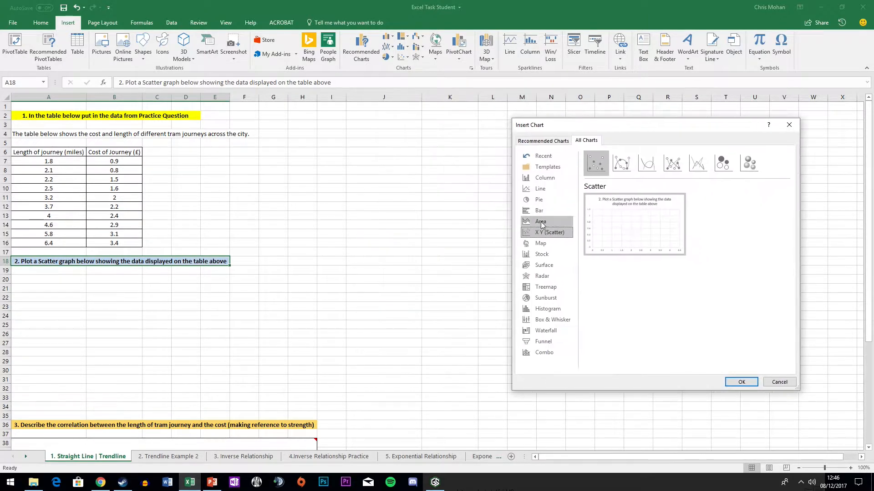
click(772, 386)
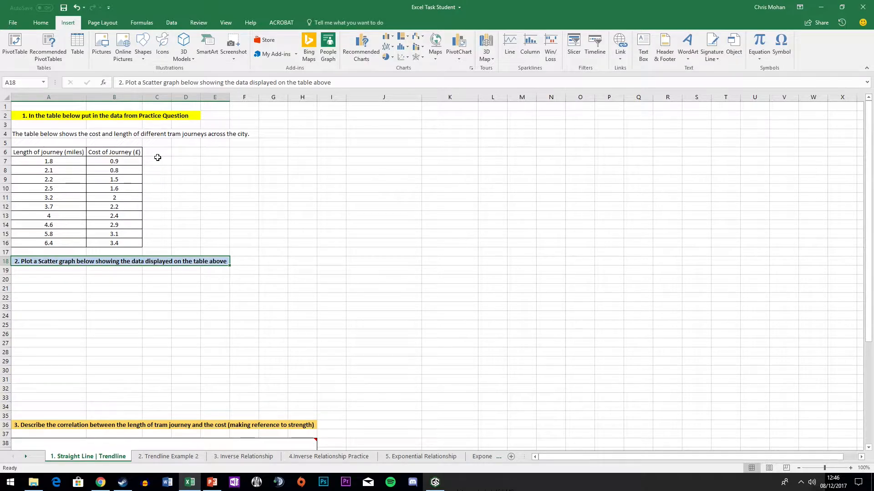
Insert a markers-only scatter chart from the journey table A6:B16 and place it below the question 2 heading
drag(130, 239, 25, 155)
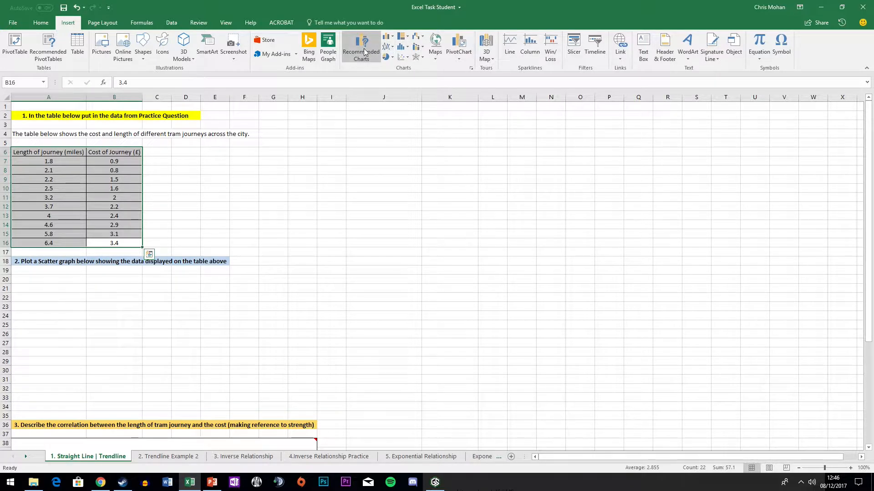
click(407, 60)
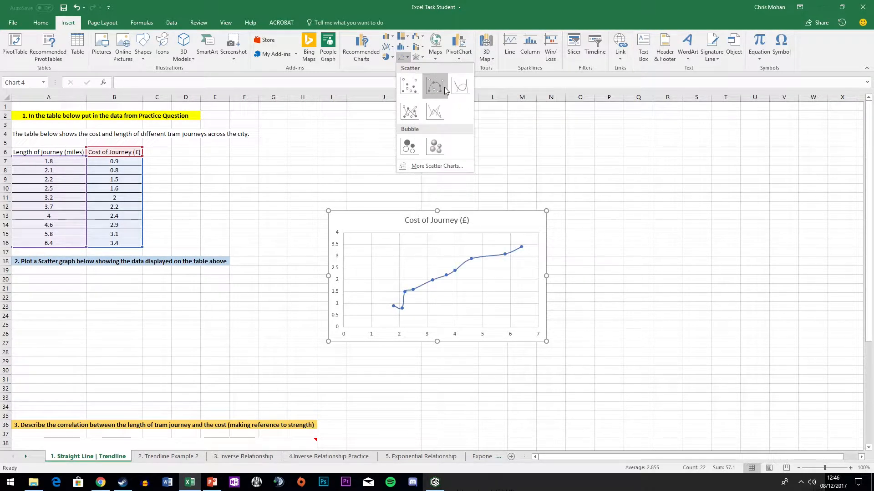
click(413, 94)
drag(415, 215, 115, 278)
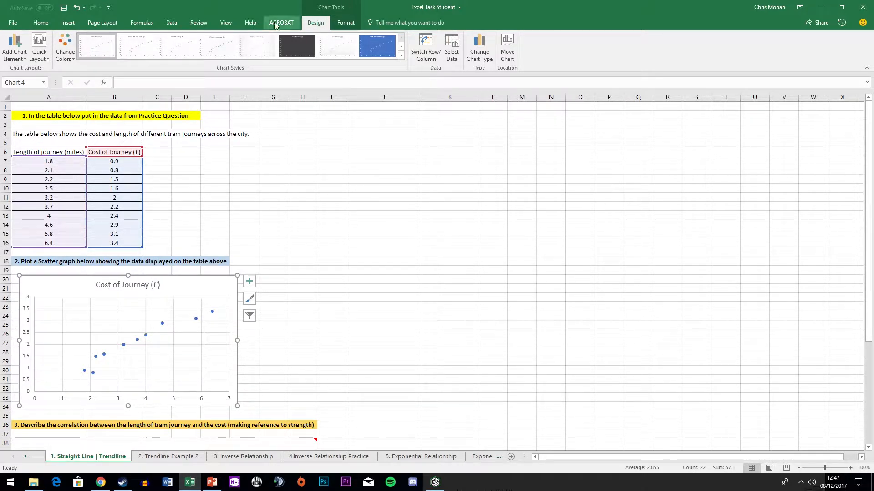
Add a primary horizontal axis title to the scatter chart
click(13, 54)
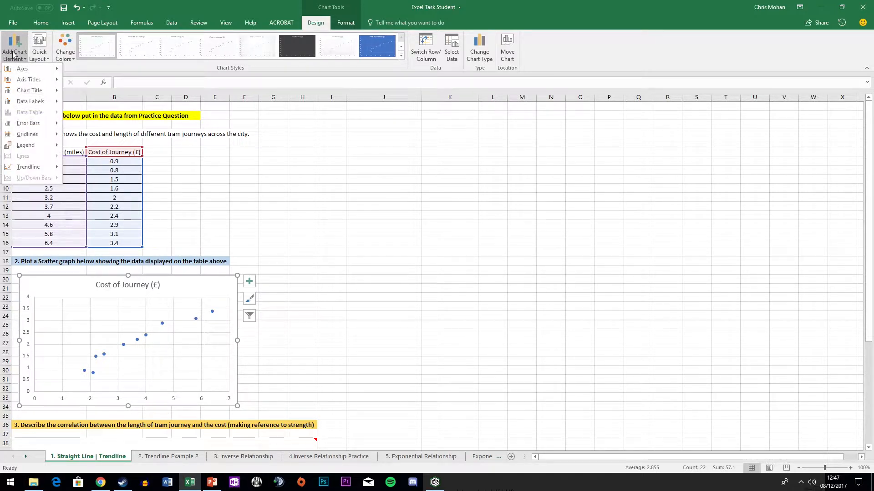
mouse_move(23, 80)
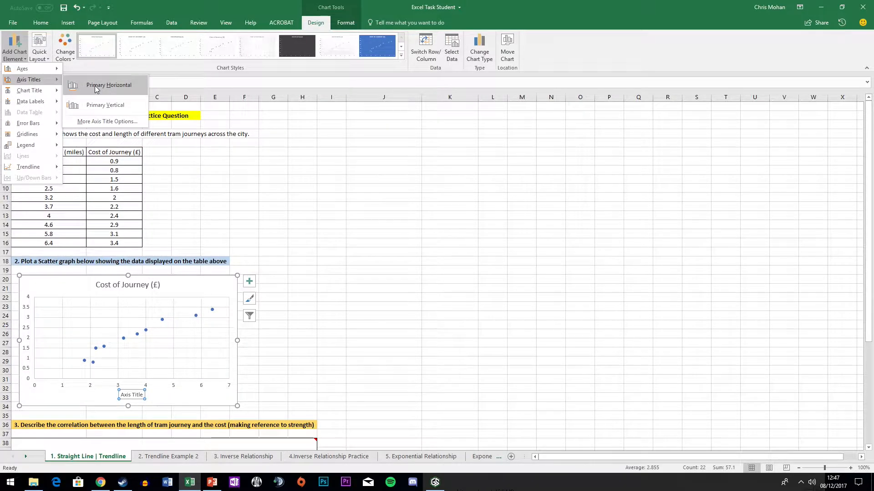
click(94, 86)
double_click(137, 395)
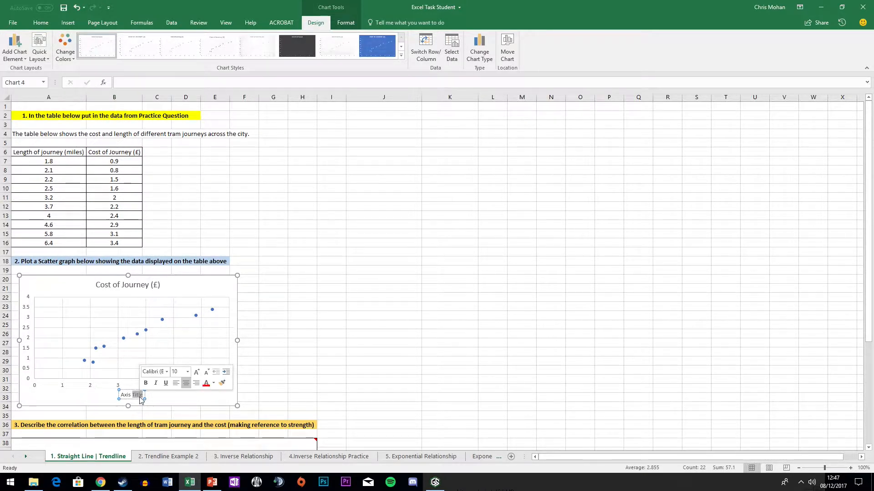
click(169, 403)
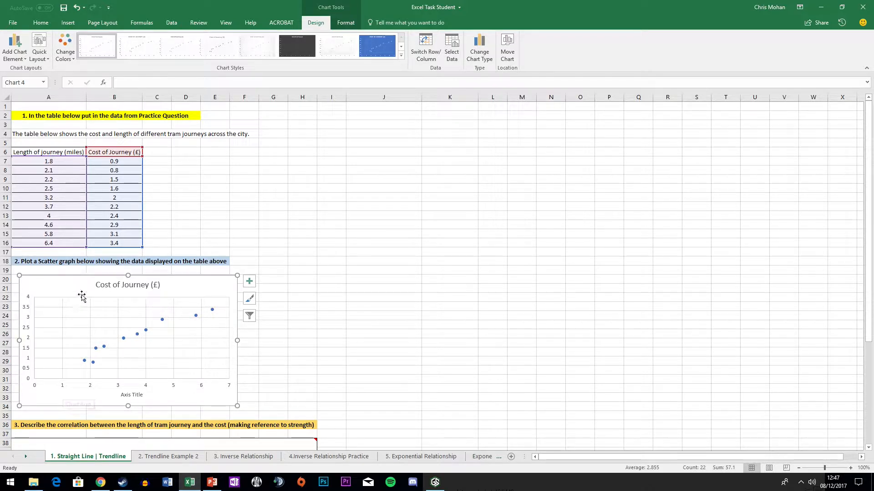
Change the horizontal axis title text to "Length of Journey (miles)"
click(132, 397)
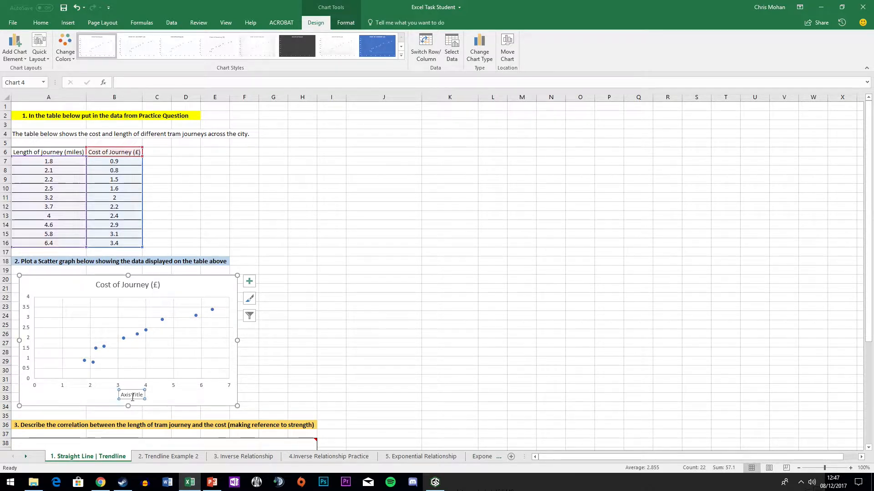
triple_click(132, 397)
text(Leng)
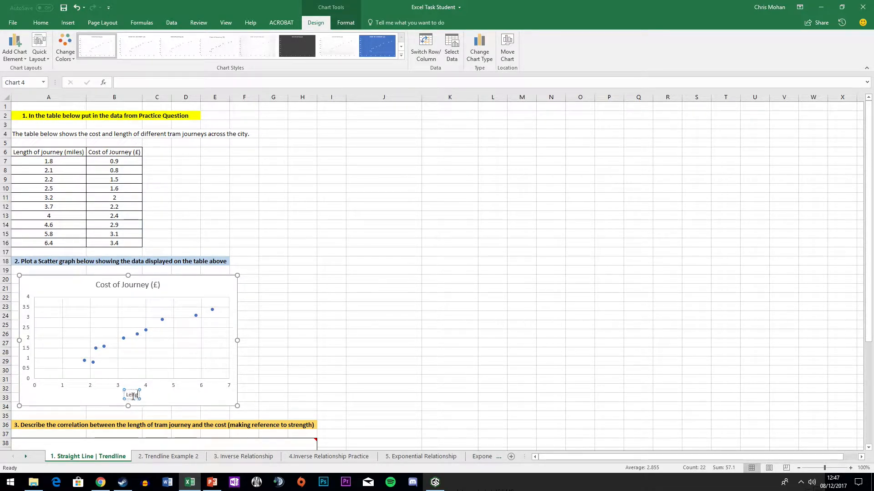
text(th of Jour)
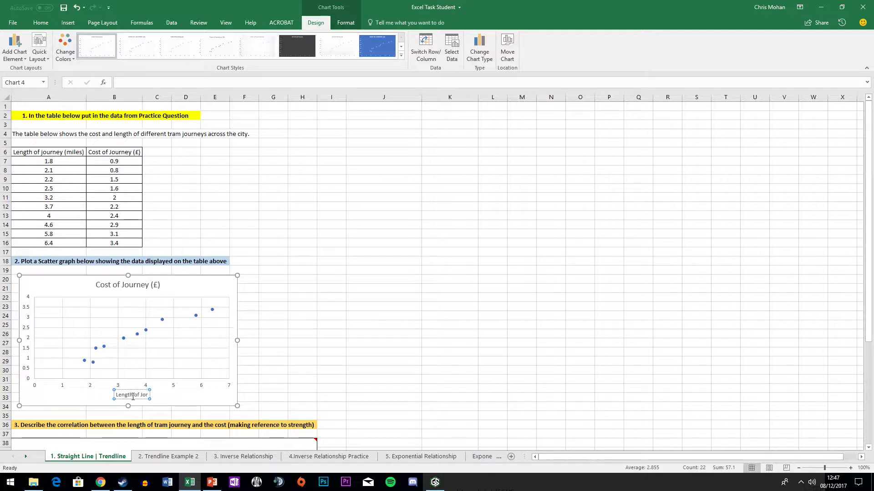
text(ney (miles))
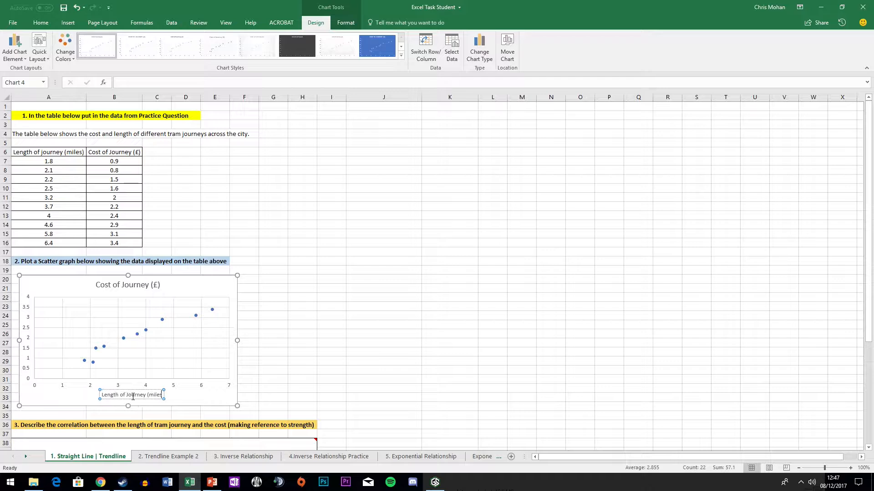
click(240, 391)
click(206, 387)
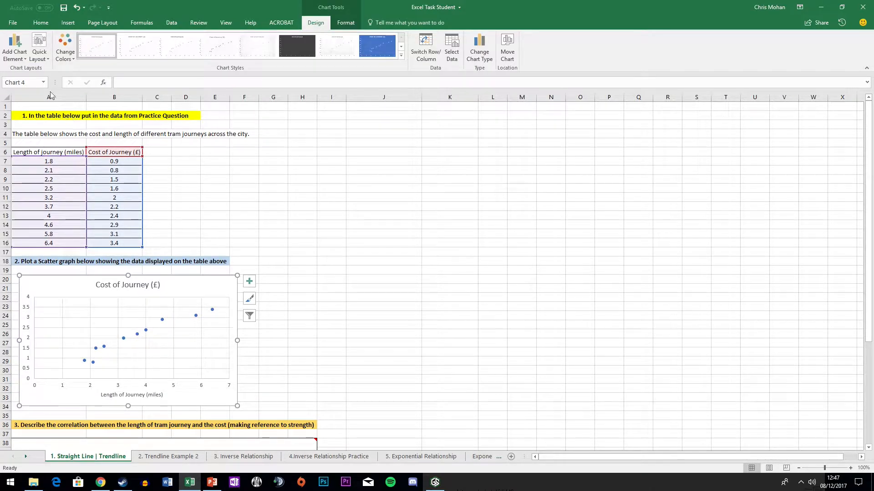
Add a primary vertical axis title to the scatter chart reading "Cost of Journey (£)"
click(14, 45)
mouse_move(31, 82)
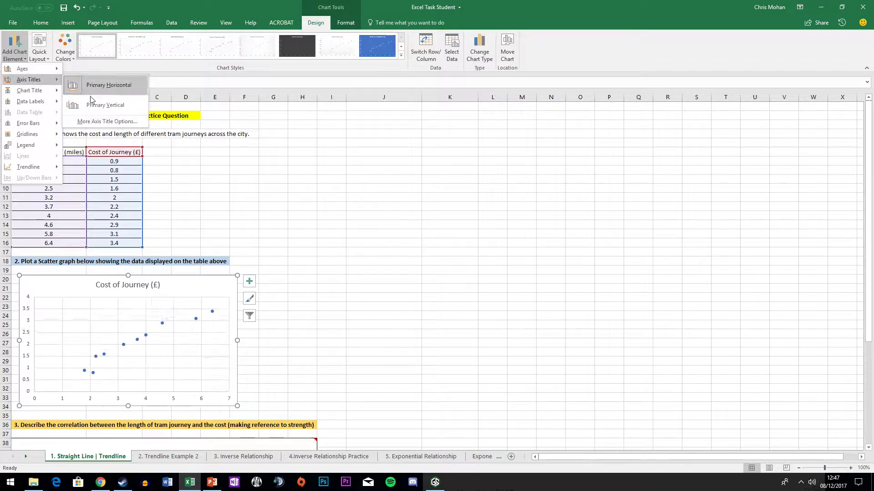
click(98, 105)
triple_click(34, 337)
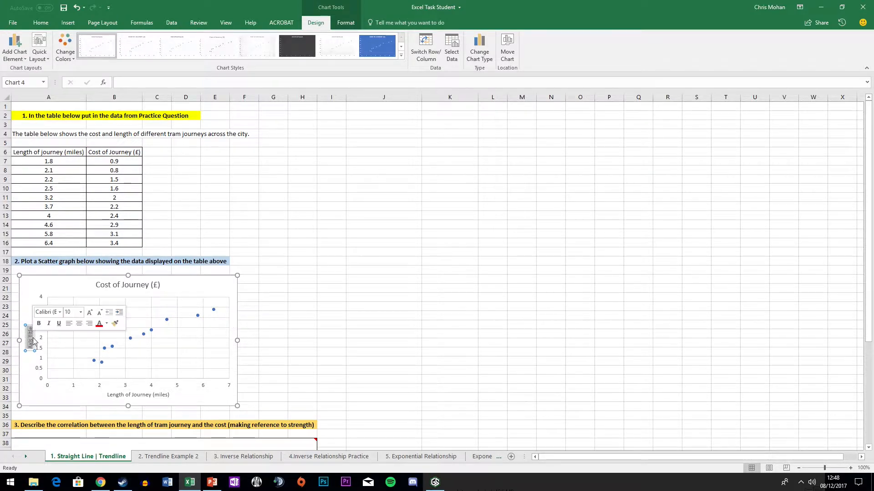
text(Cost of Journey)
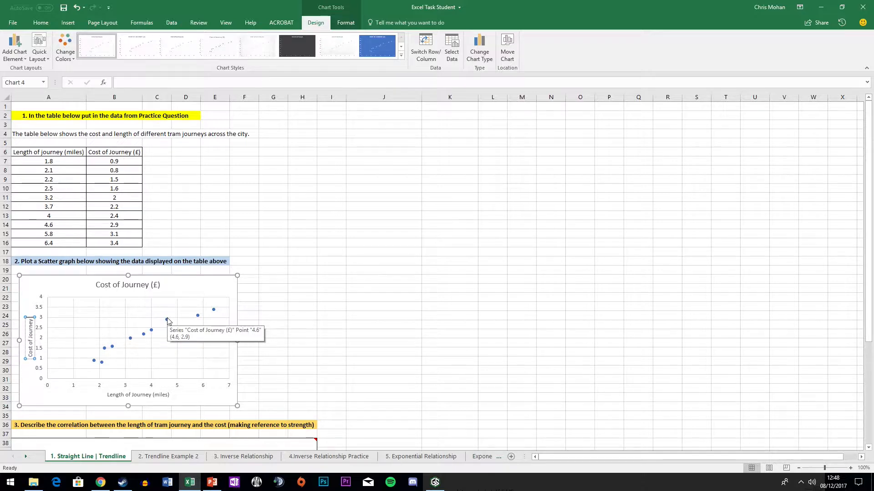
text( (£)
key(BackSpace)
text(£)
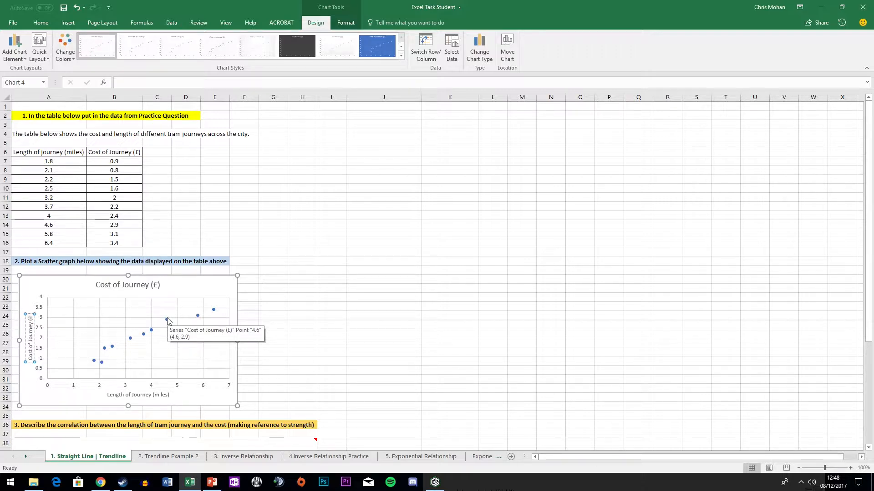
text())
click(353, 289)
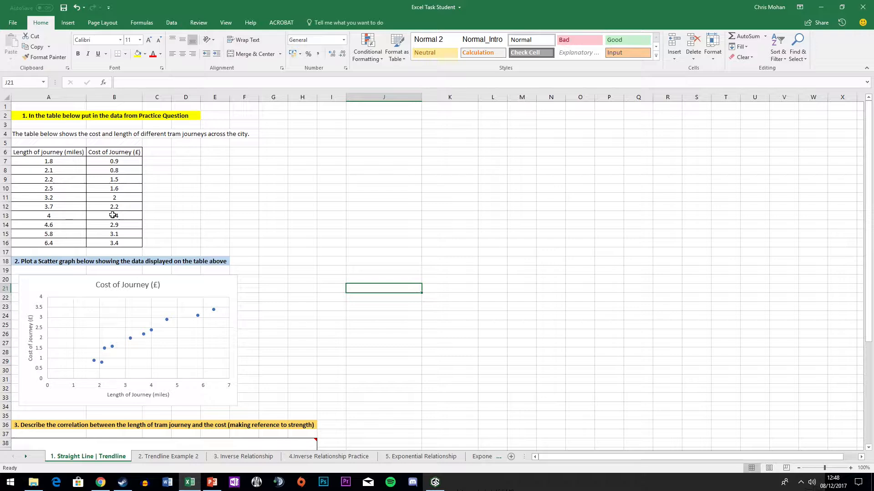
Replace the chart title with "Scatter Graph comparing Length of Journey and Cost"
double_click(118, 286)
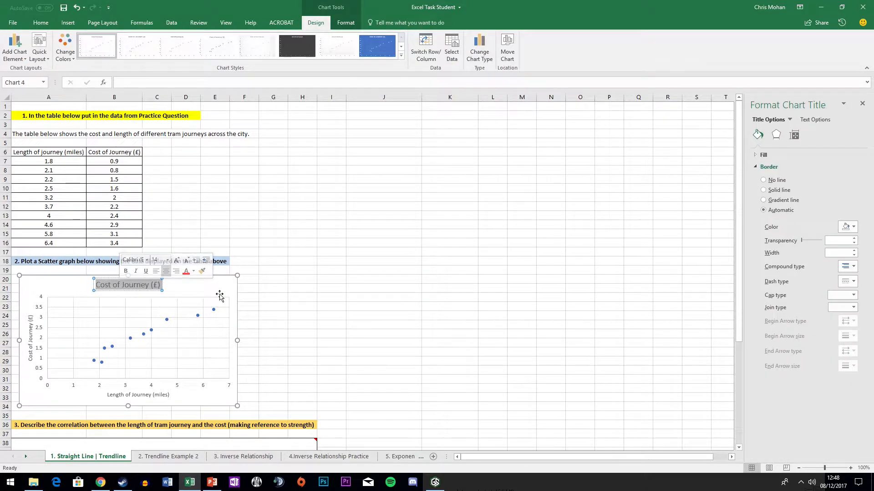
text(Scatter)
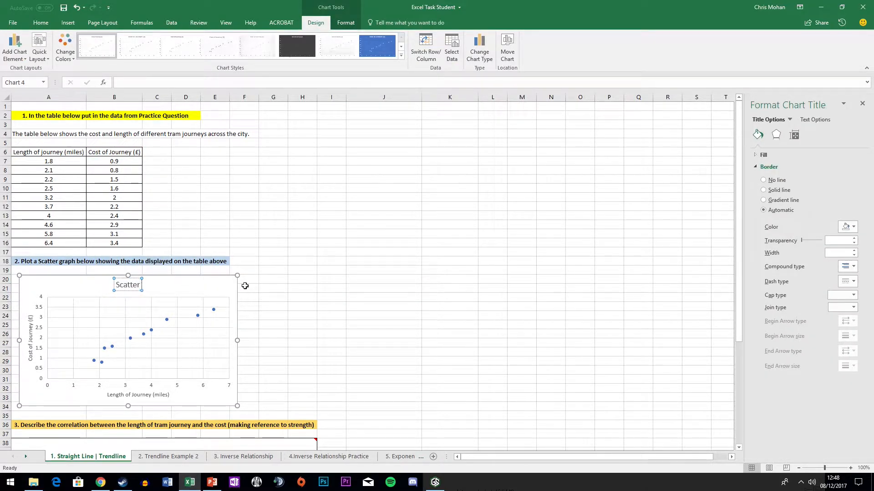
text( Graph showinbg)
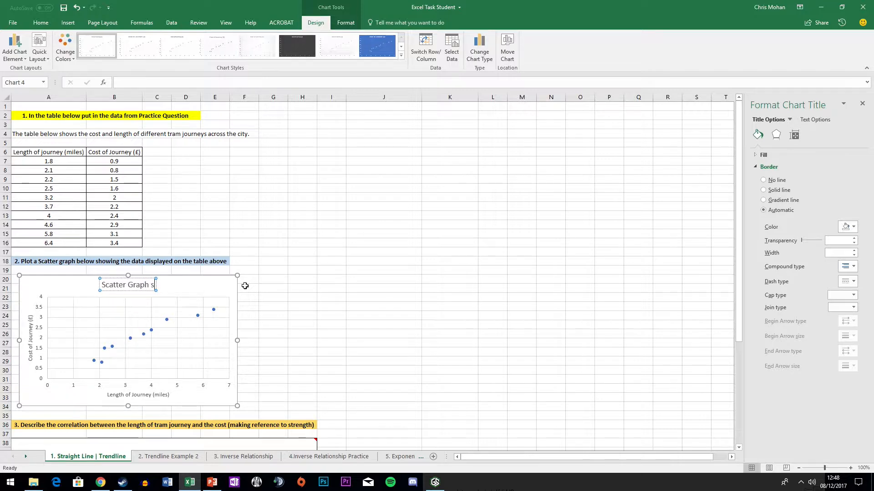
key(BackSpace)
key(BackSpace)
text(g)
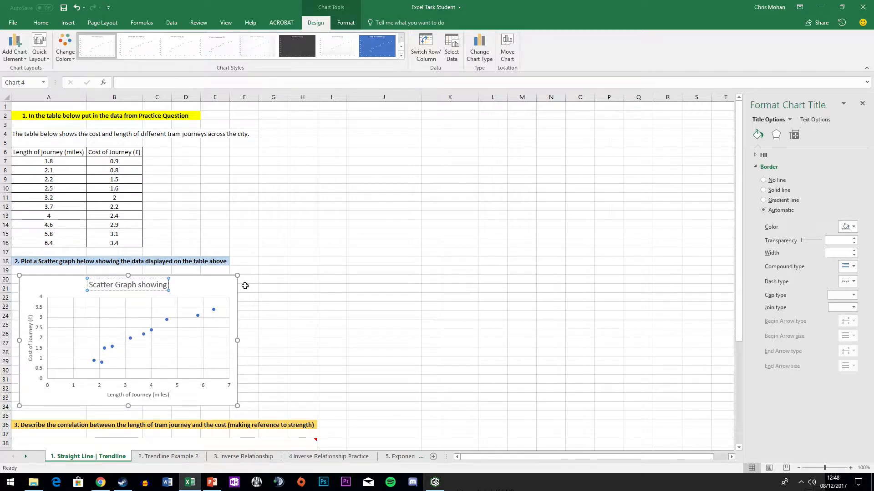
key(BackSpace)
key(BackSpace)
key(BackSpace)
key(BackSpace)
key(BackSpace)
key(BackSpace)
key(BackSpace)
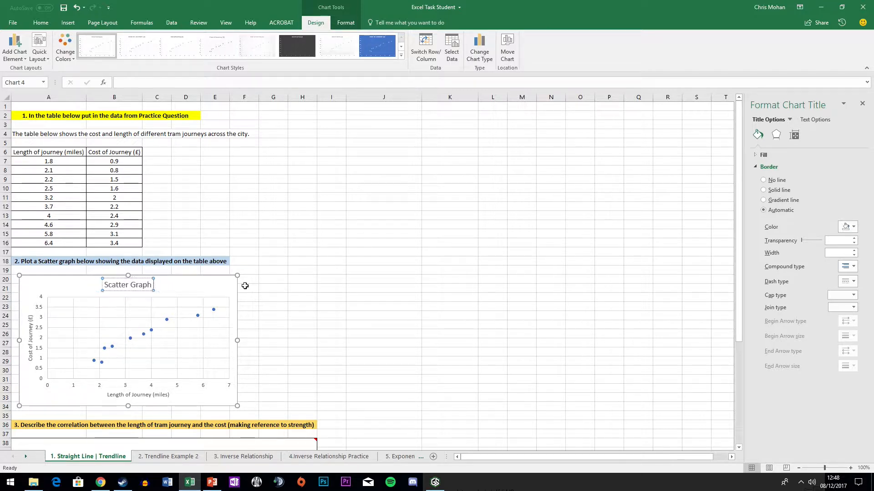
text(comparing)
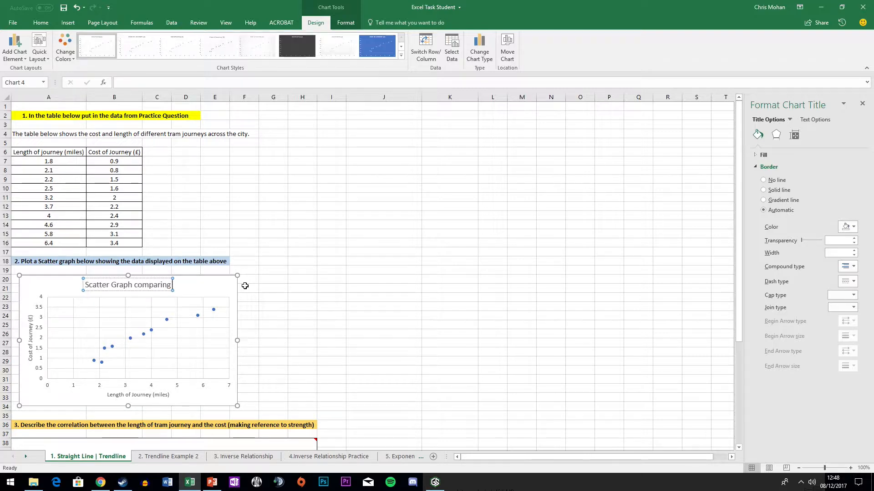
text( Lenth)
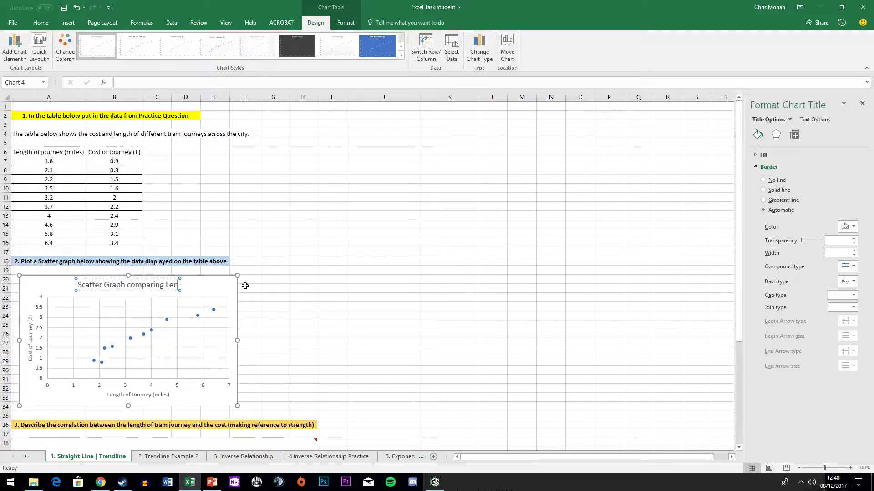
key(BackSpace)
key(BackSpace)
text(gth of)
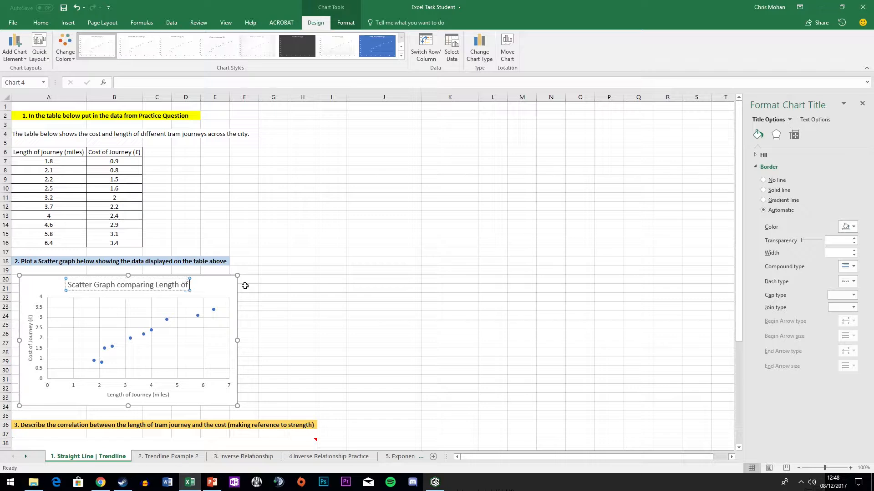
text( Journey and Cost)
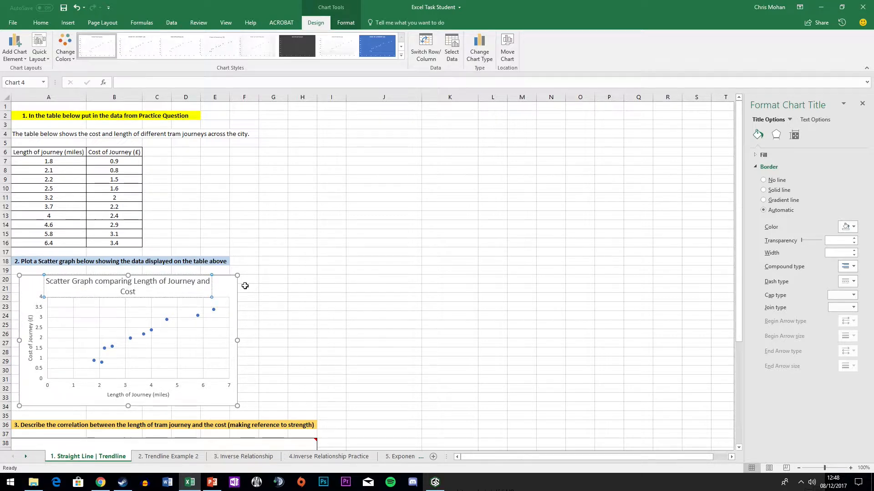
Reduce the font size of the whole chart title to 12
key(ctrl+shift+Left)
key(ctrl+shift+Left)
key(ctrl+shift+Left)
key(ctrl+shift+Left)
key(ctrl+shift+Left)
key(ctrl+shift+Left)
key(ctrl+shift+Left)
key(ctrl+shift+Left)
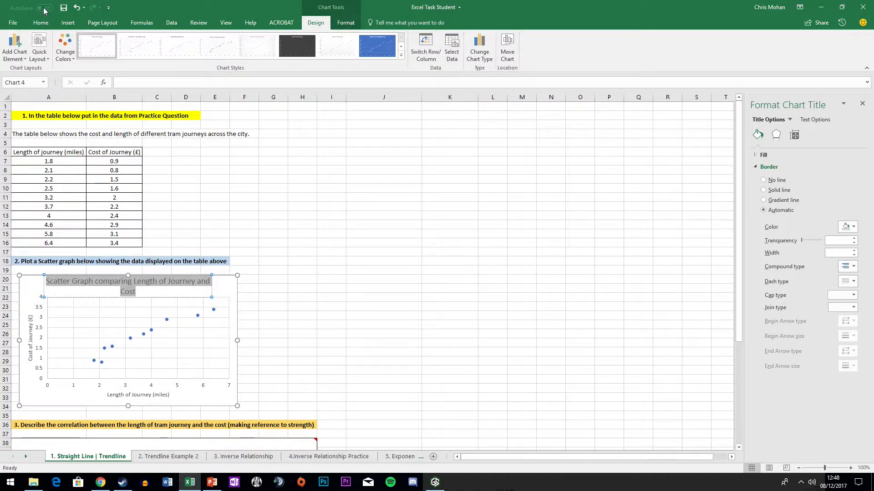
click(41, 22)
click(162, 42)
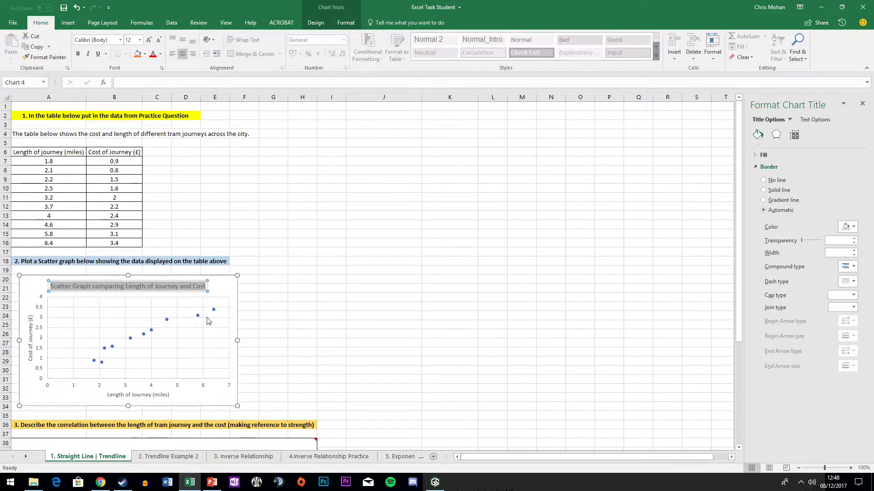
click(266, 321)
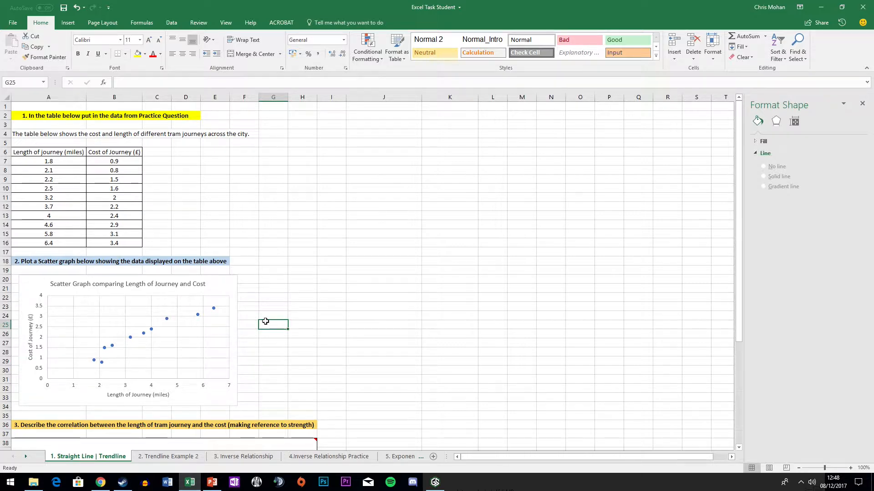
scroll(266, 321, down, 4)
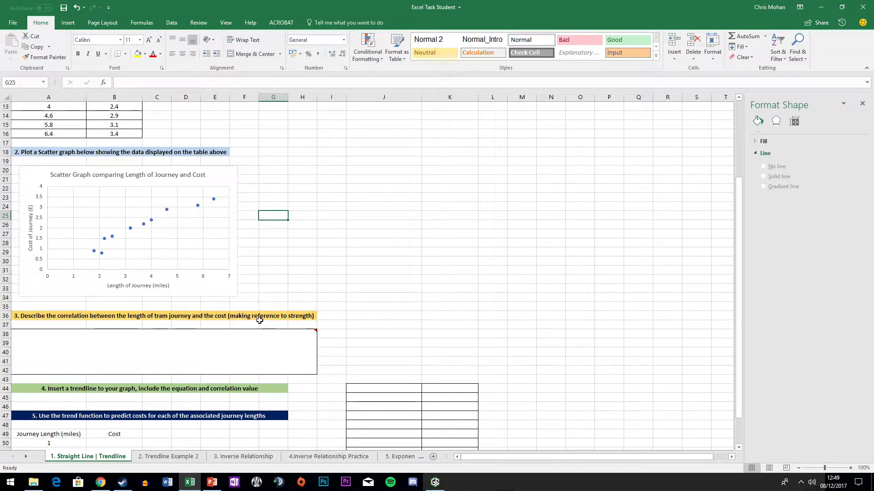
Remove all borders from the empty table block J44:K54
scroll(380, 374, down, 2)
drag(387, 334, 451, 425)
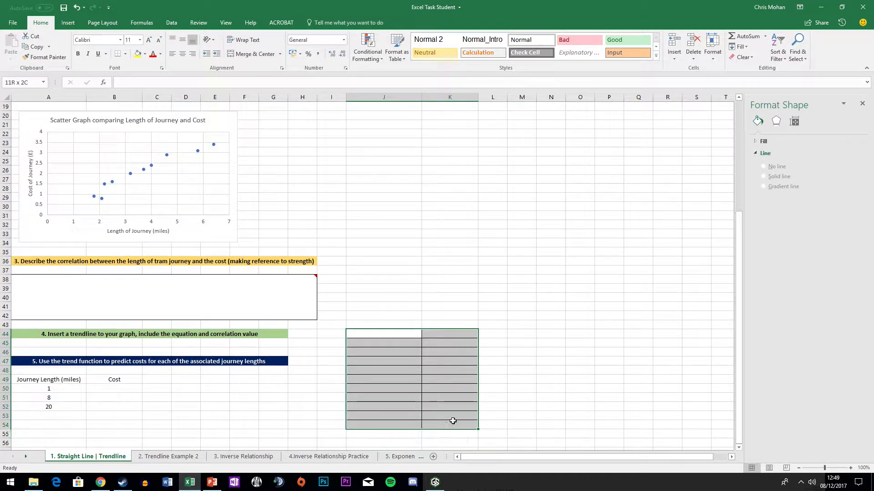
click(125, 54)
click(137, 119)
Begin the question 3 answer in cell A38 with "This graph shows a POSITIVE correlation."
scroll(229, 218, up, 1)
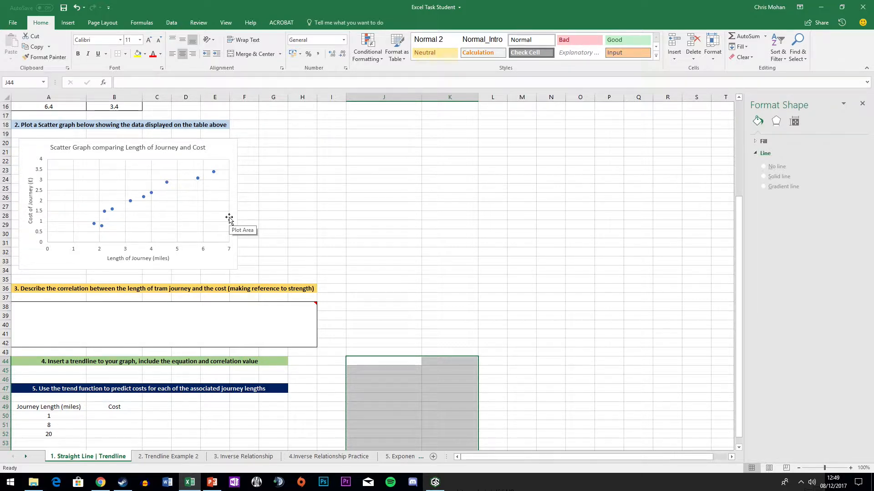
ctrl+scroll(364, 232, up, 2)
scroll(375, 234, up, 5)
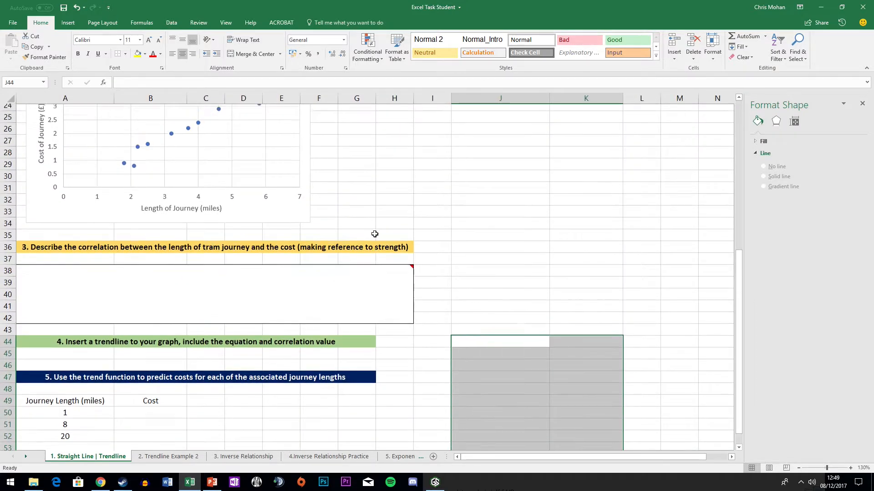
scroll(375, 234, down, 1)
scroll(374, 234, down, 1)
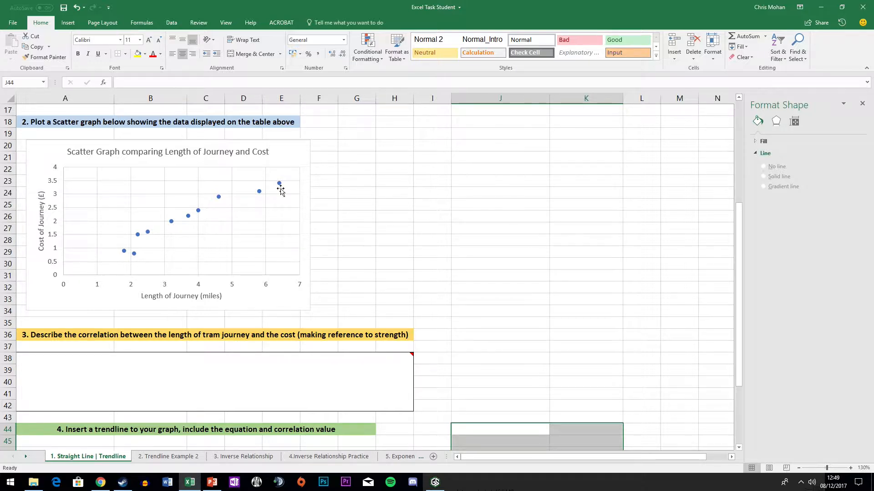
click(342, 192)
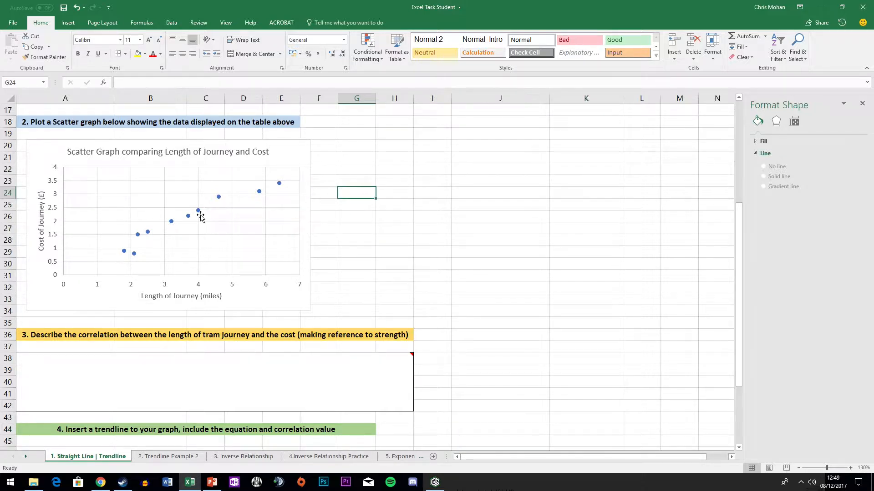
click(127, 363)
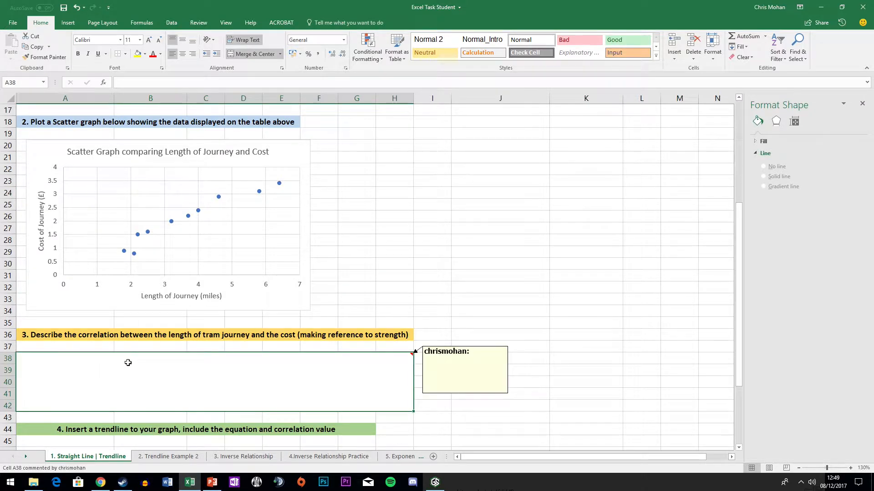
text(This graph )
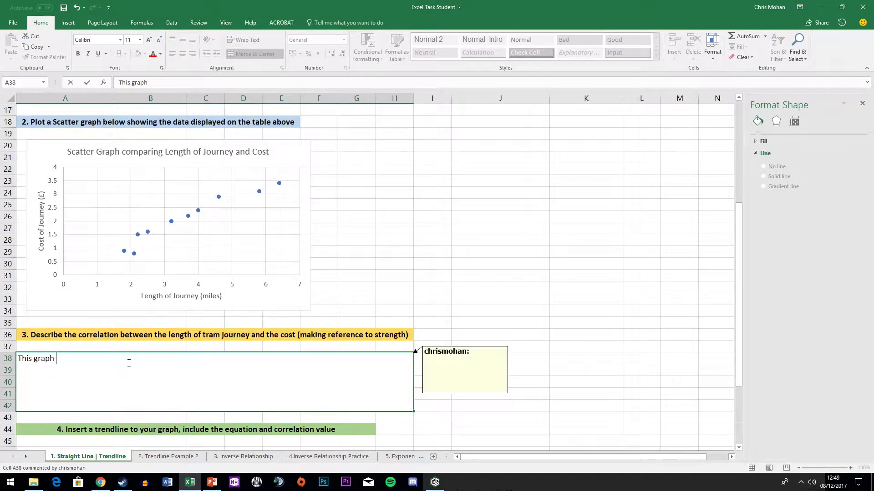
text(shows a POSTITIVE)
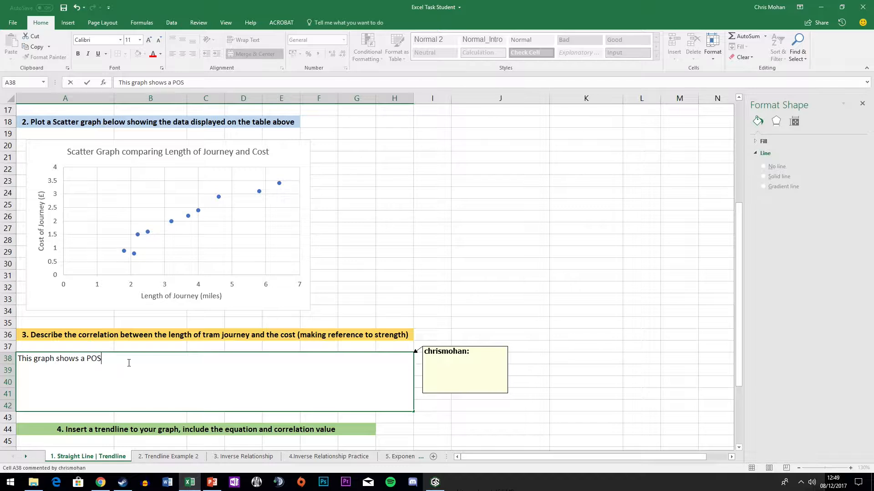
key(BackSpace)
key(BackSpace)
key(BackSpace)
key(BackSpace)
key(BackSpace)
key(BackSpace)
text(ITIVE correlation. Th)
Continue the answer with "That is to say that as the length of journey increases so does the cost"
key(BackSpace)
key(BackSpace)
text(That is to say that as )
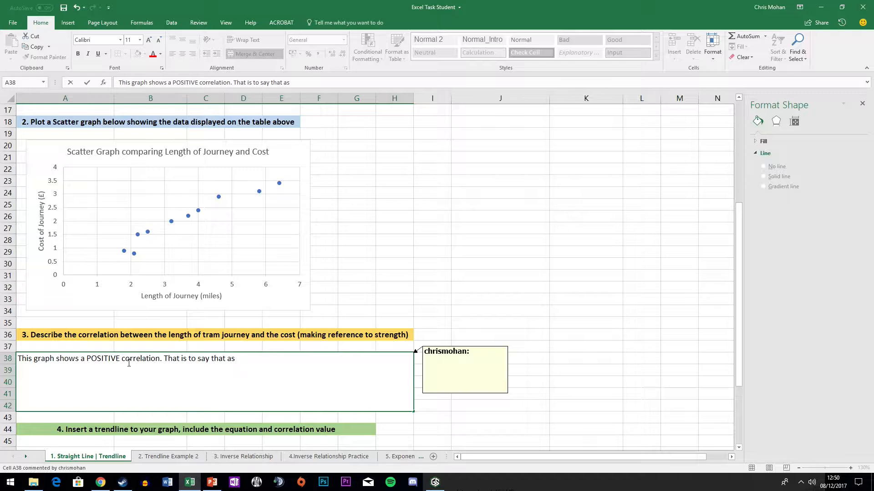
text(the length of joy)
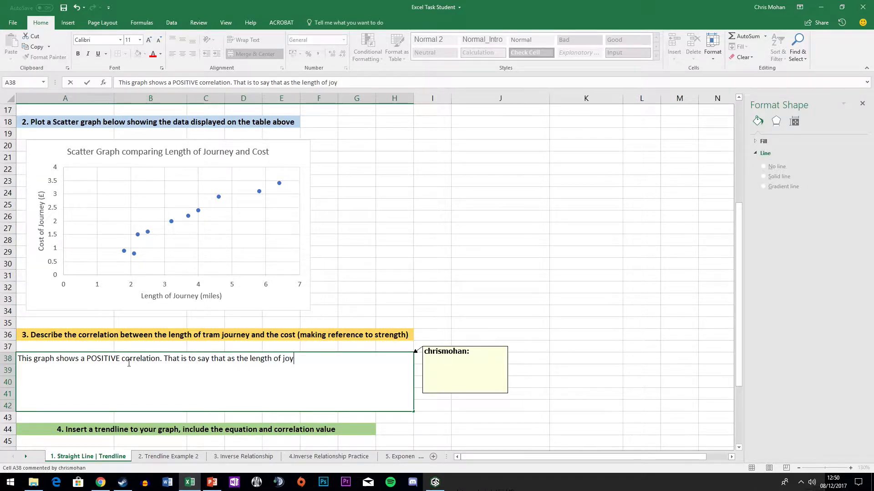
key(BackSpace)
text(urney increases )
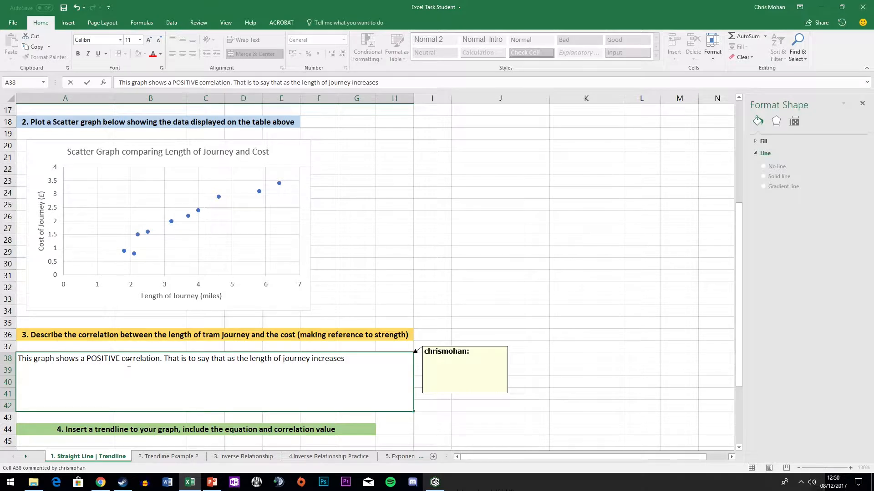
text(so does the cost)
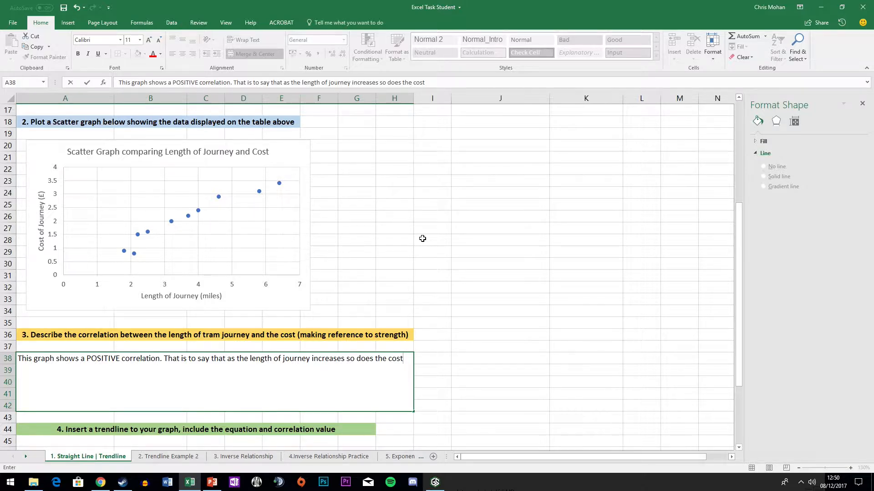
Finish the question 3 answer with ". I can see evidence of a strong correlation." and commit the entry
mouse_move(412, 358)
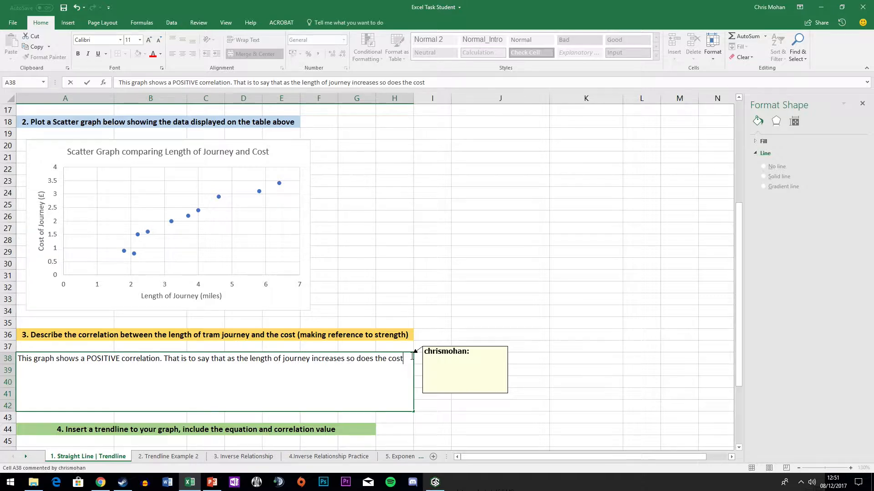
text(. I can see evidence of a stron)
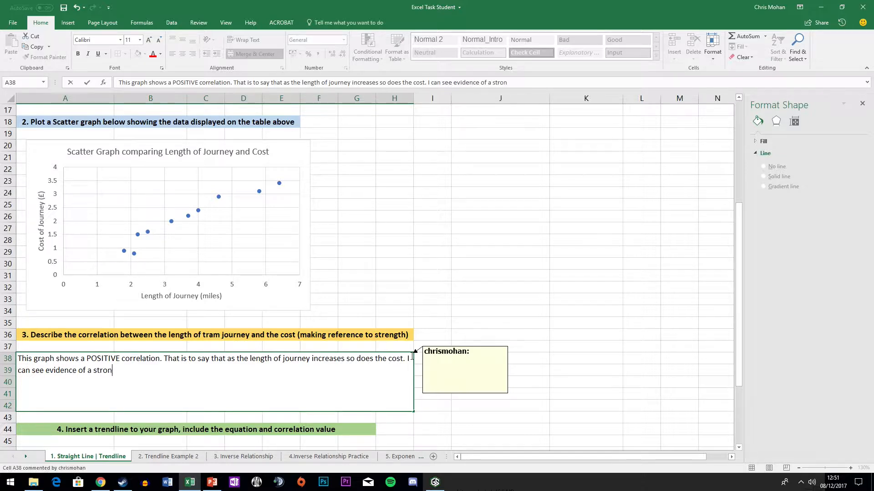
text(g correlation.)
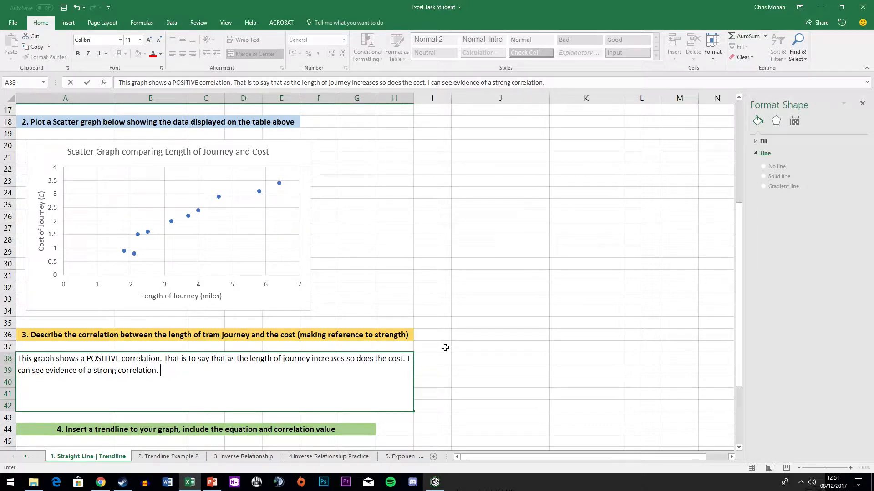
scroll(445, 348, down, 1)
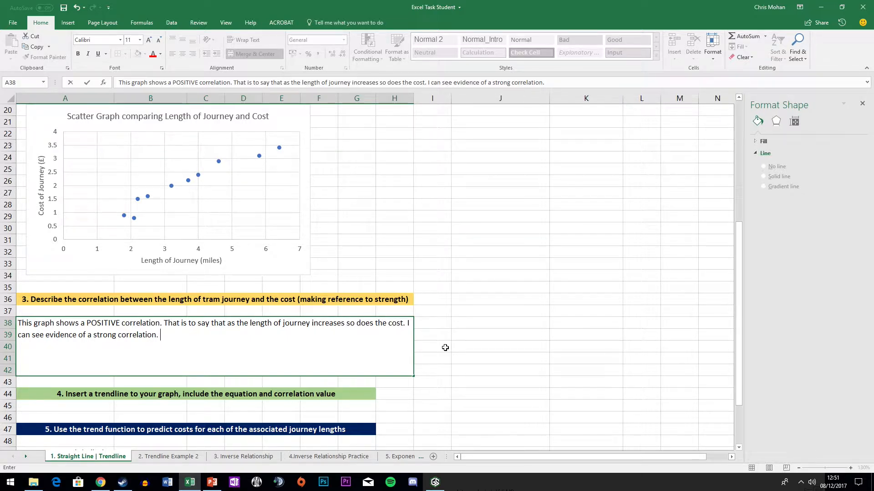
right_click(656, 243)
Close the Format Shape pane
click(862, 110)
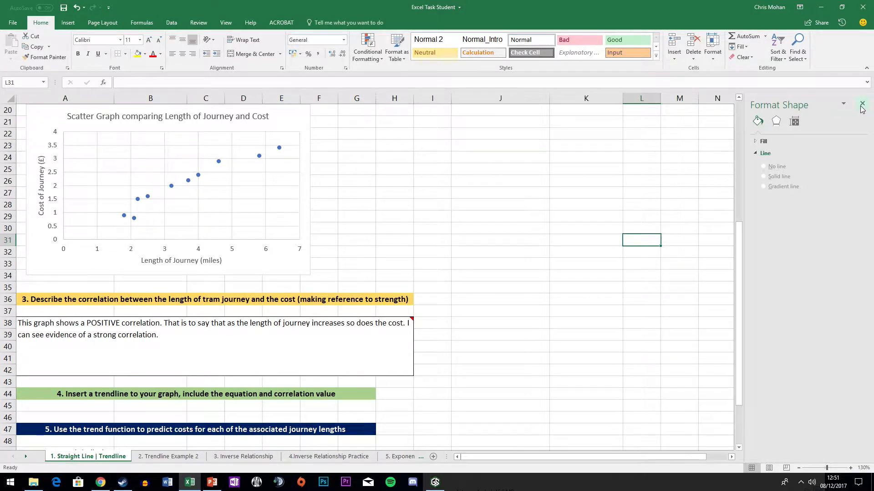
click(861, 109)
drag(552, 230, 531, 224)
click(381, 207)
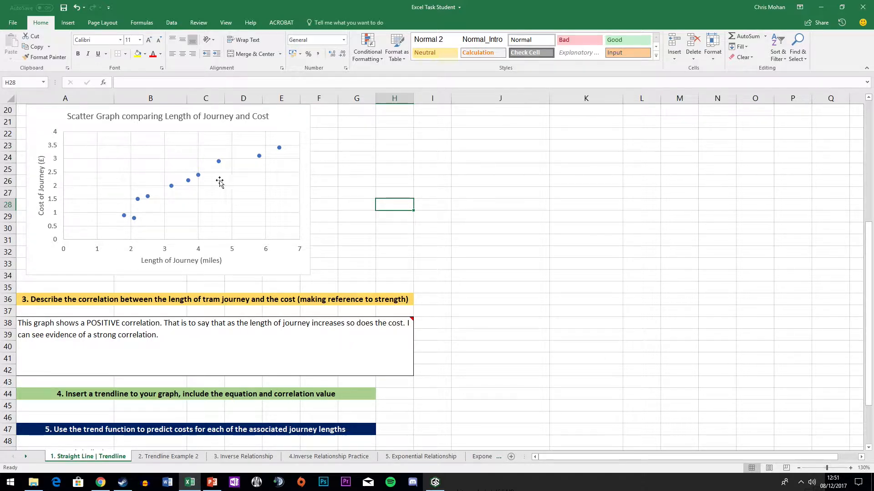
Add a linear trendline to the data points of the scatter graph
right_click(249, 213)
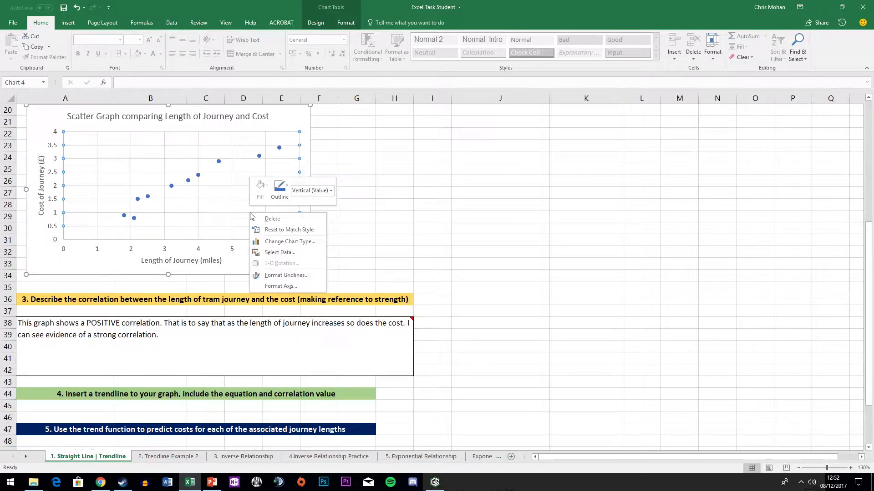
click(199, 177)
right_click(198, 178)
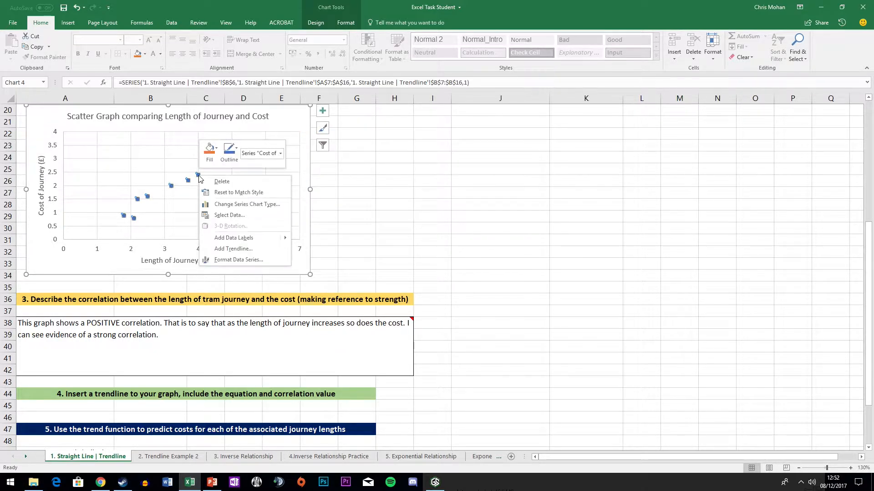
click(263, 250)
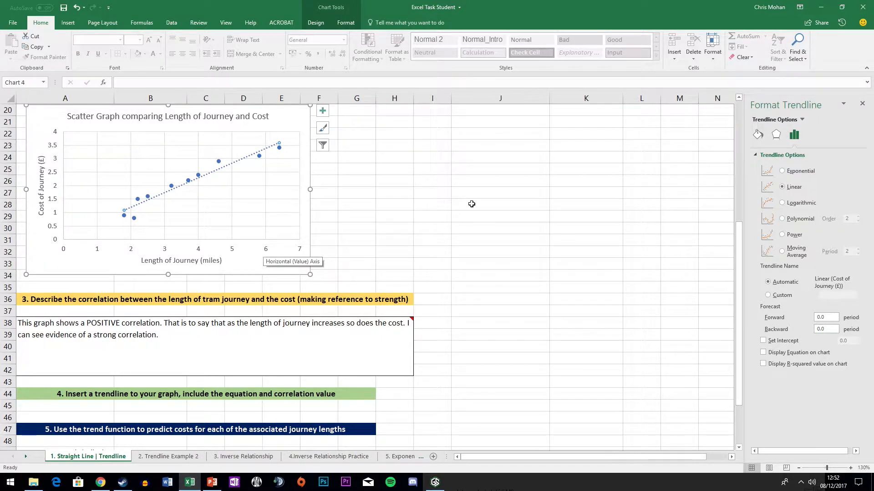
Try the Exponential and Polynomial trendline types on the scatter graph and return to Linear
click(776, 135)
click(758, 135)
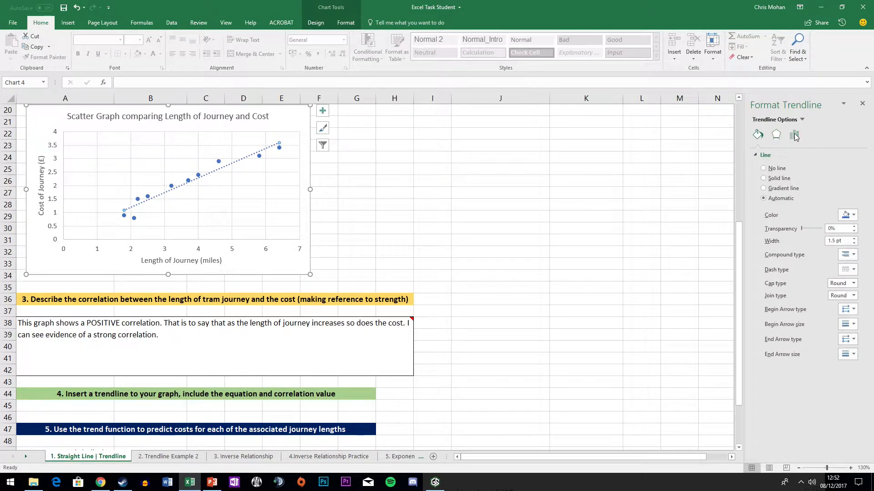
click(794, 135)
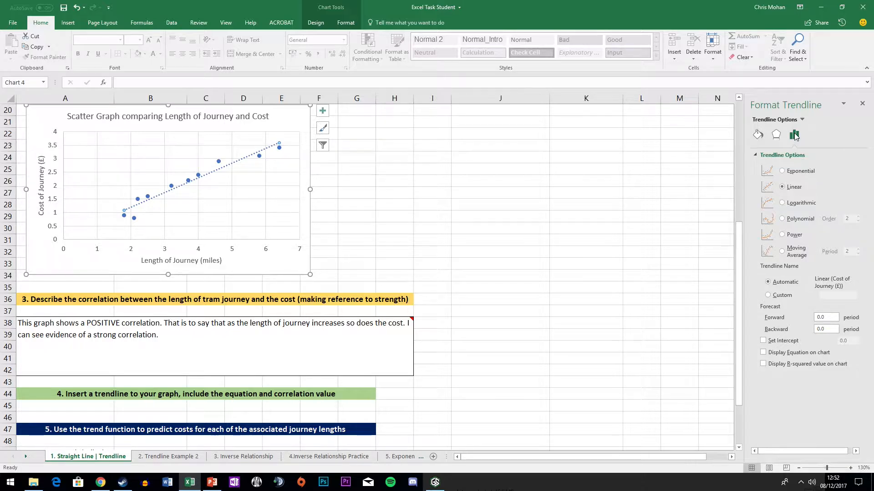
click(795, 173)
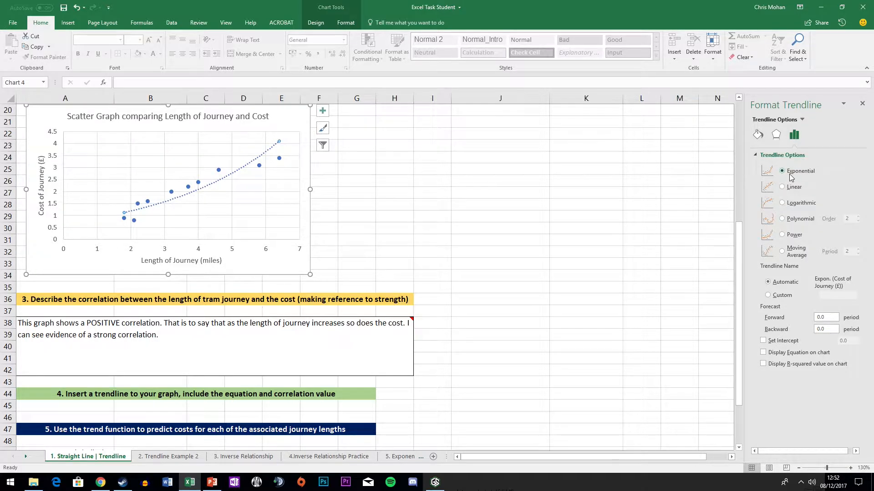
click(792, 188)
click(794, 217)
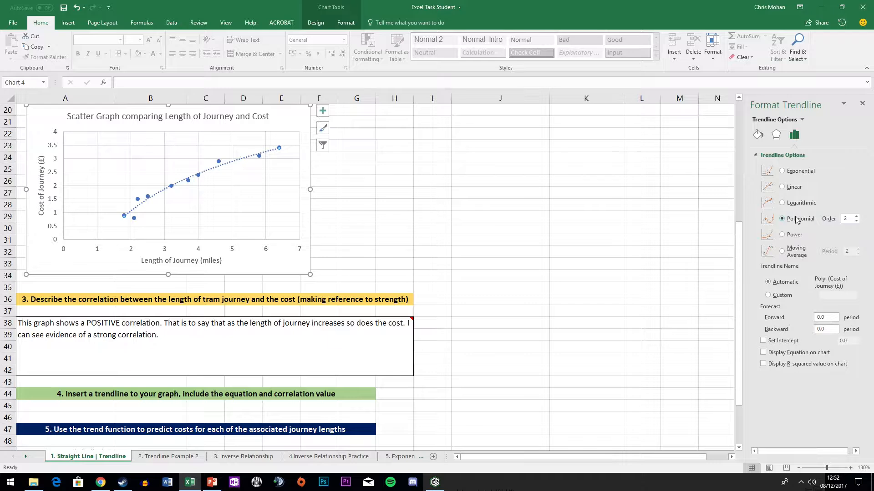
click(794, 187)
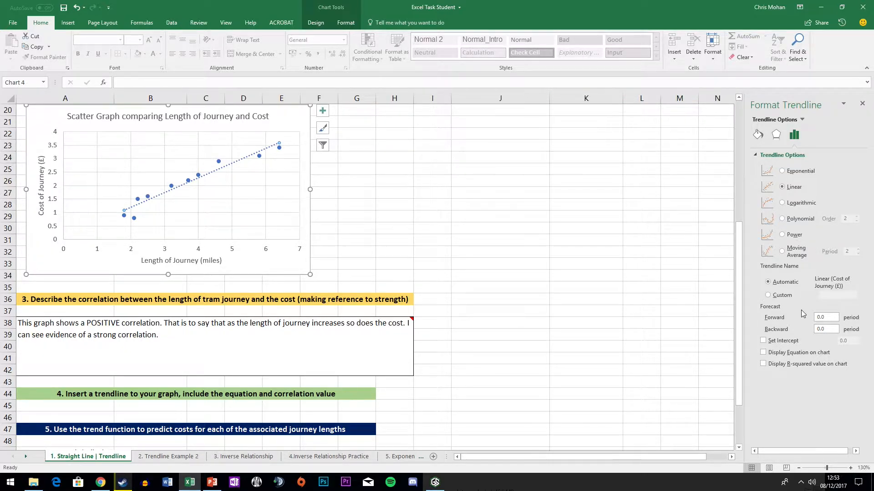
Try forecasting the trendline forward by 2 periods and reset the forward forecast to 0
click(776, 317)
text(2)
key(Tab)
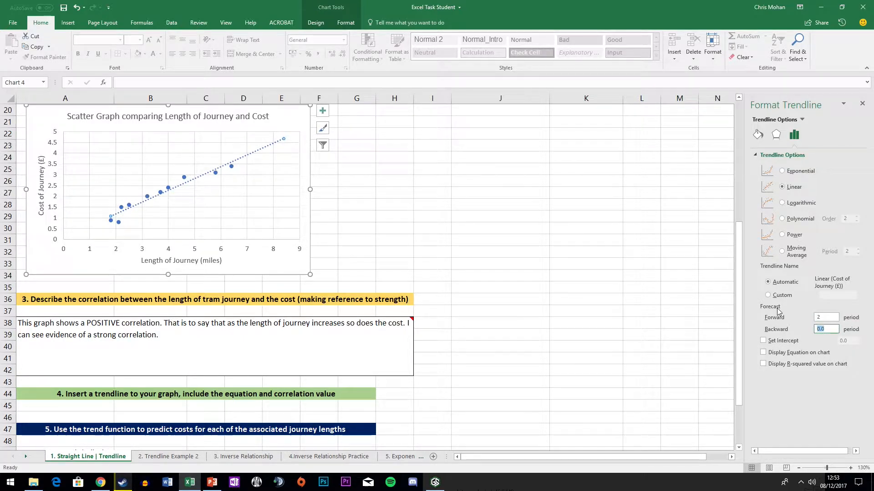
click(784, 310)
text(0)
key(Tab)
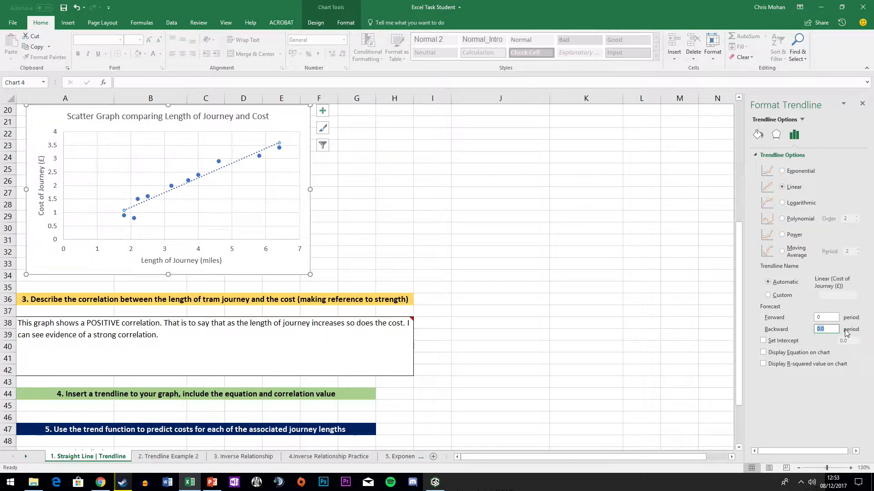
Set the trendline's backward forecast to 2 periods
text(2)
key(Tab)
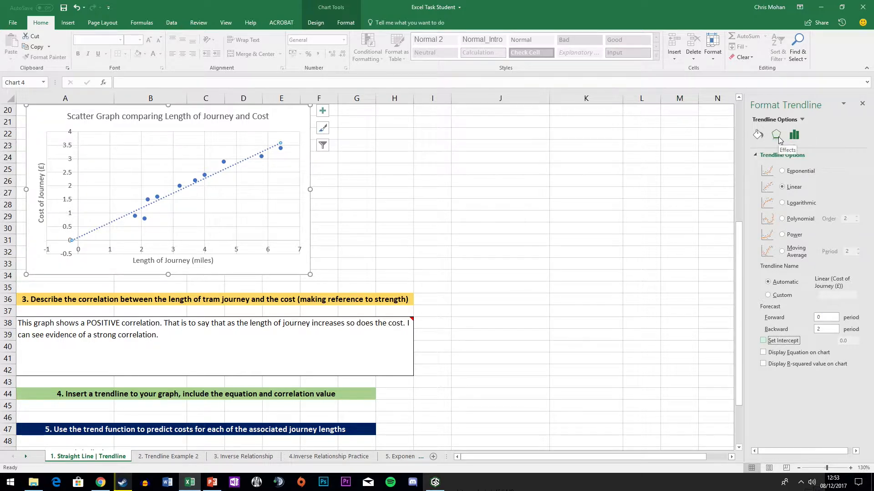
Format the trendline as a black line with the solid dash type and a width of 1.25 pt
click(758, 136)
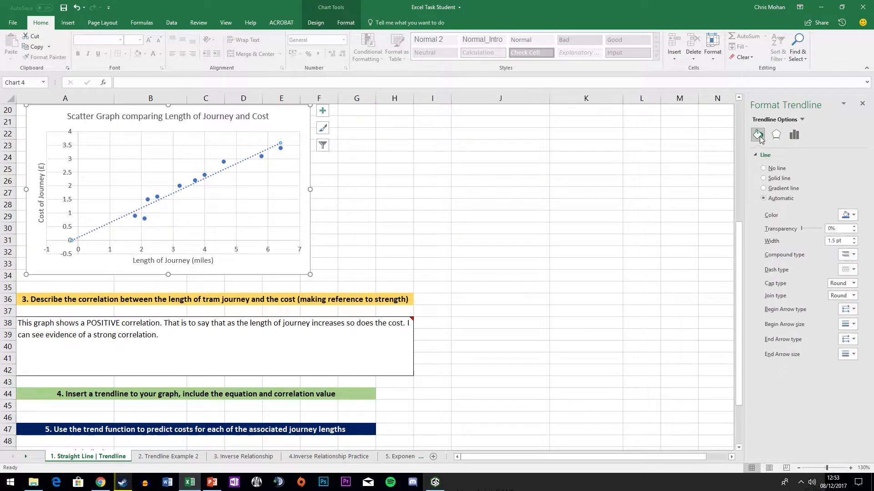
click(847, 215)
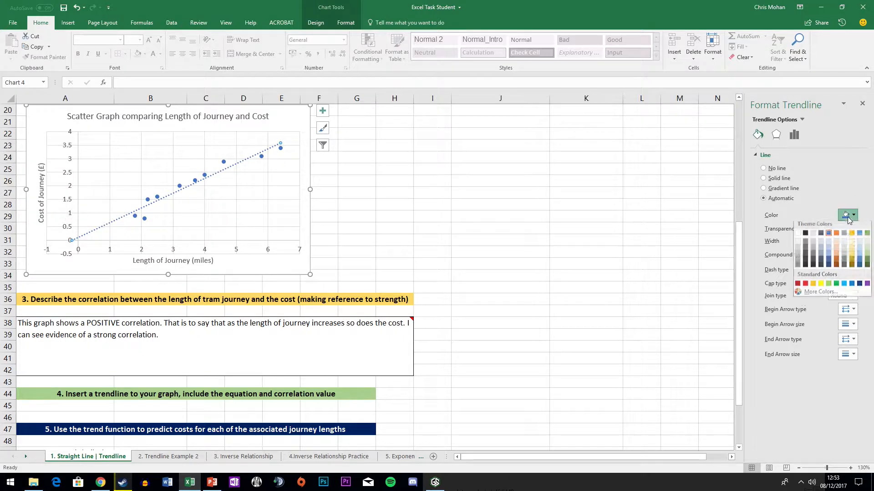
click(807, 237)
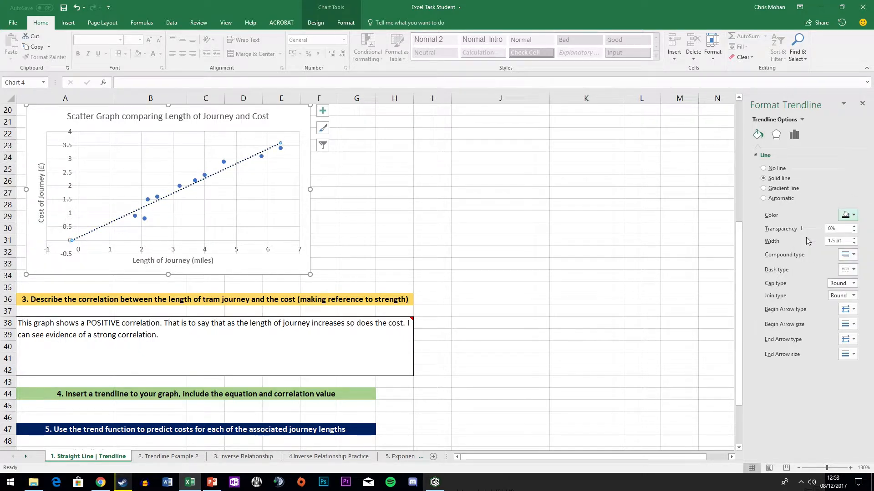
click(846, 269)
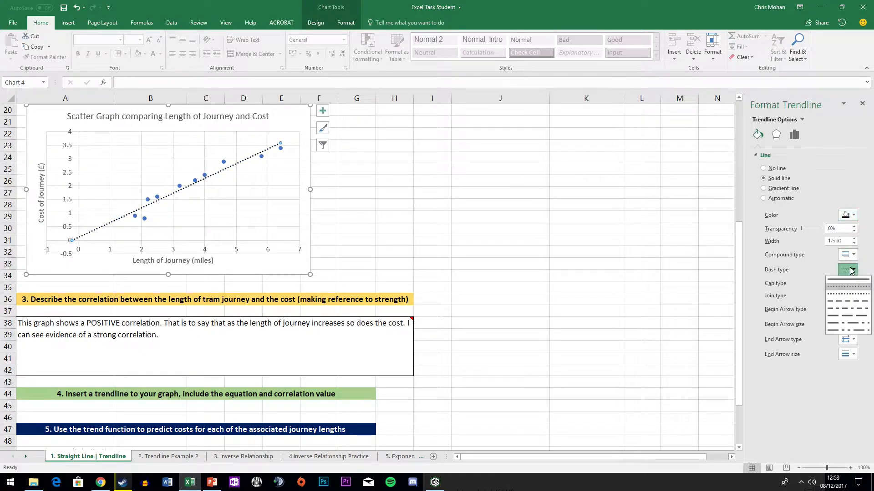
click(845, 278)
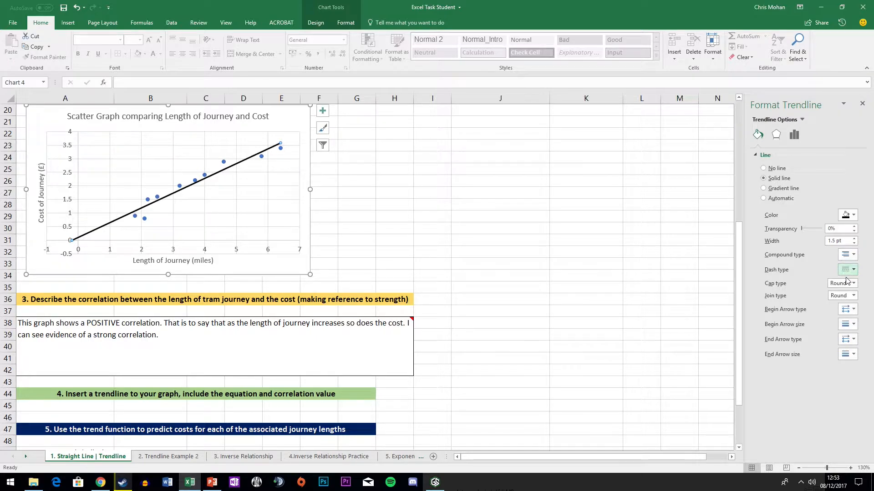
click(854, 243)
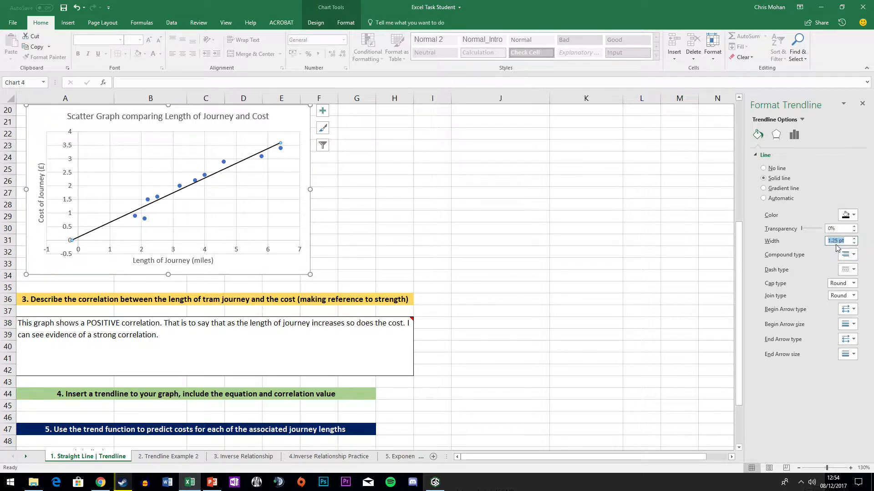
Try setting the trendline's intercept to 0.0, clear that option, and display the equation and R-squared value on the chart
click(799, 136)
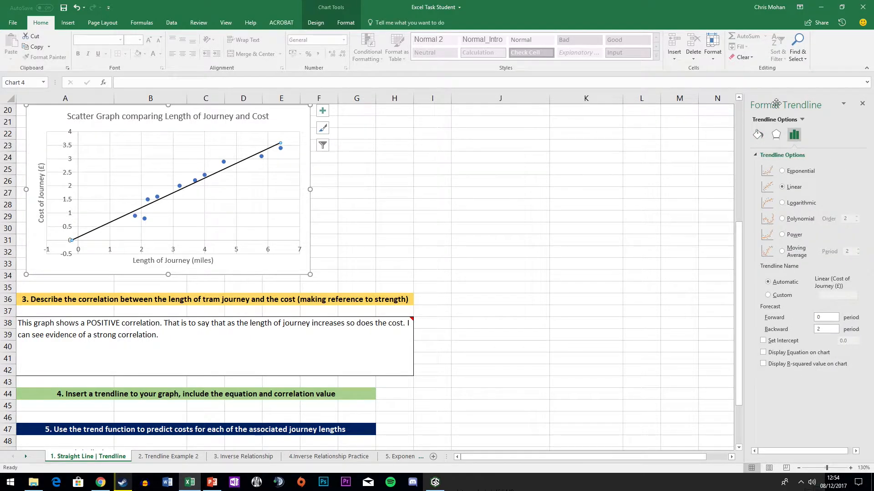
click(766, 342)
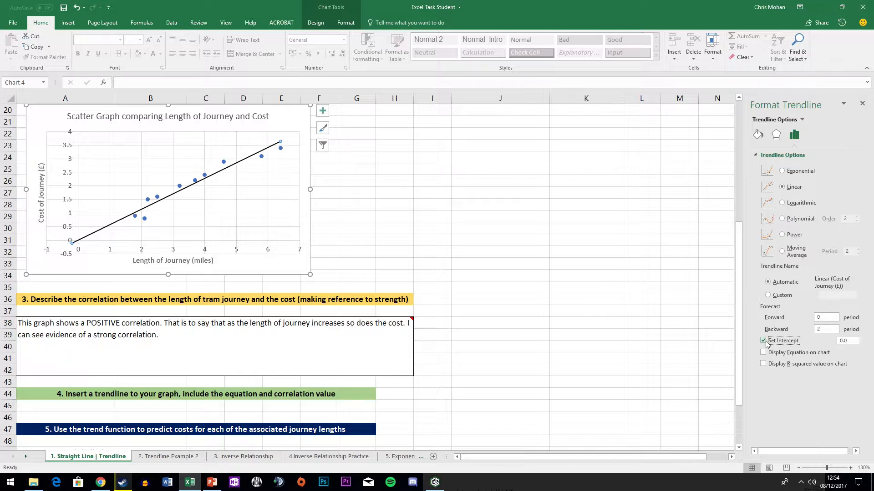
click(766, 341)
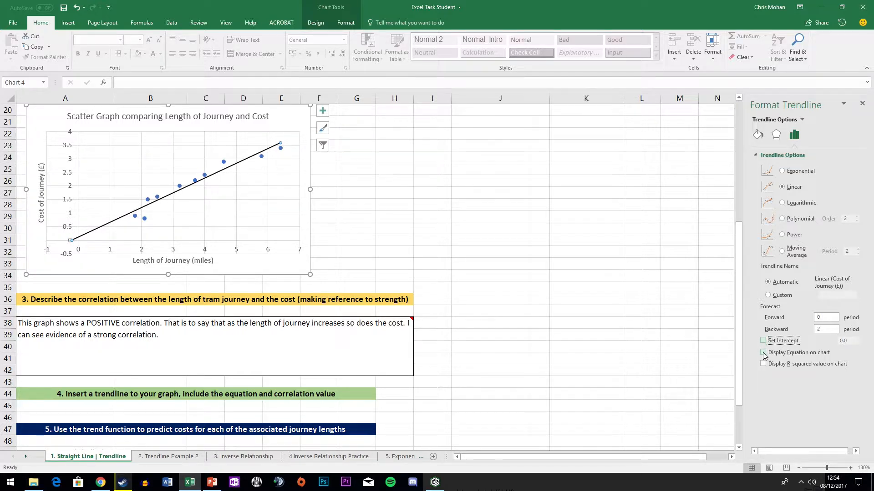
click(763, 353)
click(764, 365)
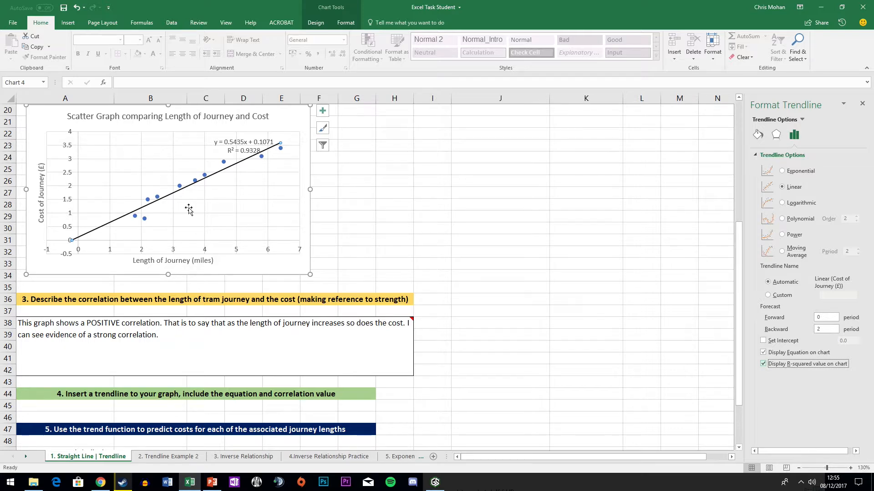
Deselect the scatter graph and close its formatting pane
mouse_move(185, 330)
mouse_move(253, 372)
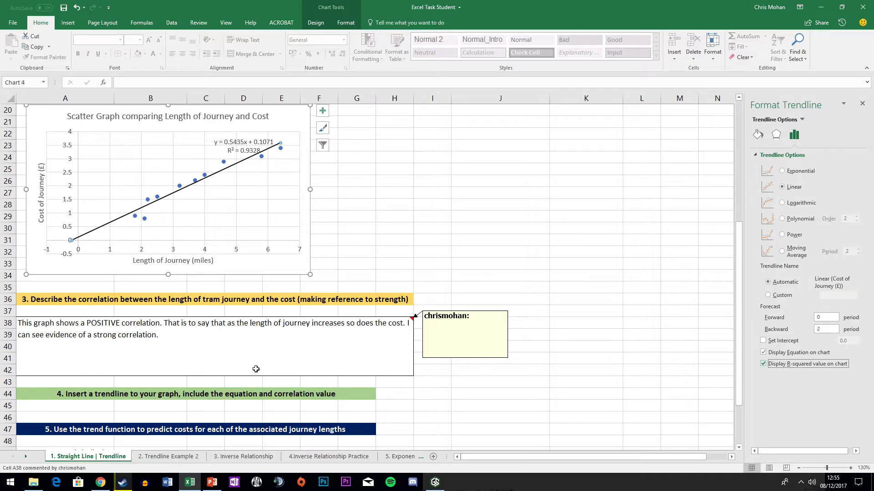
click(540, 329)
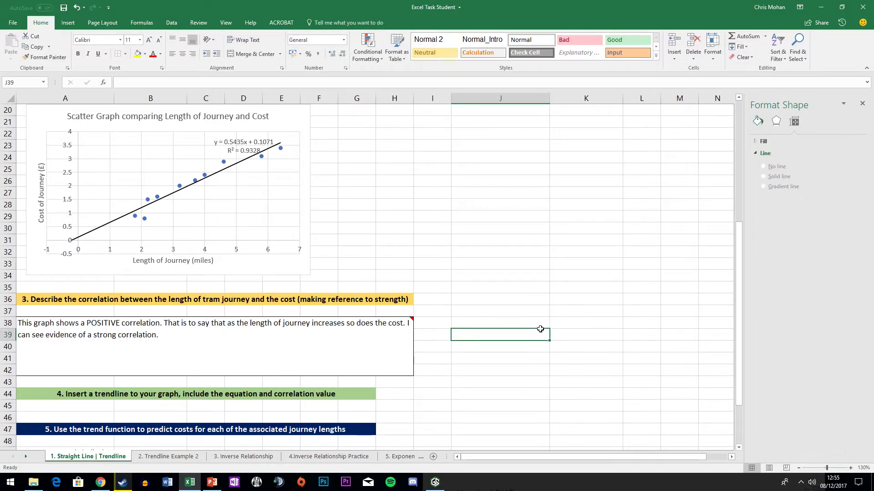
scroll(540, 329, down, 1)
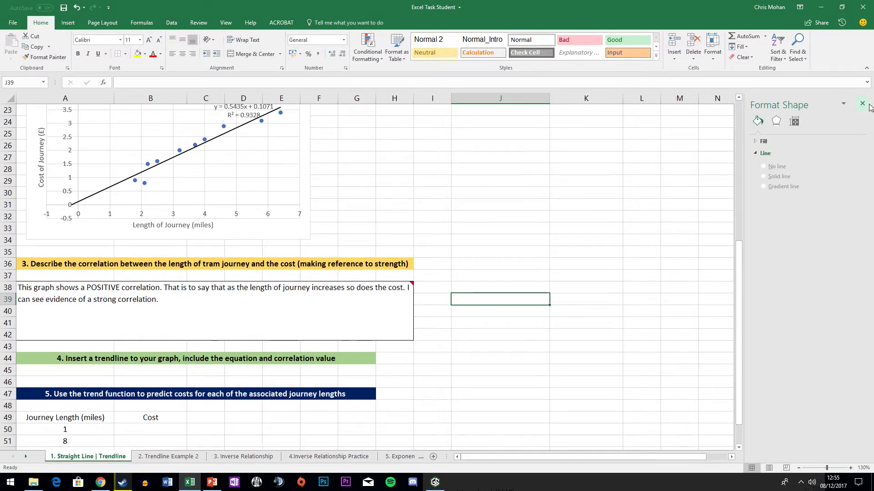
click(862, 104)
Copy the journey length and cost table A6:B16 to cell I47 and autofit the width of column I
scroll(341, 315, up, 3)
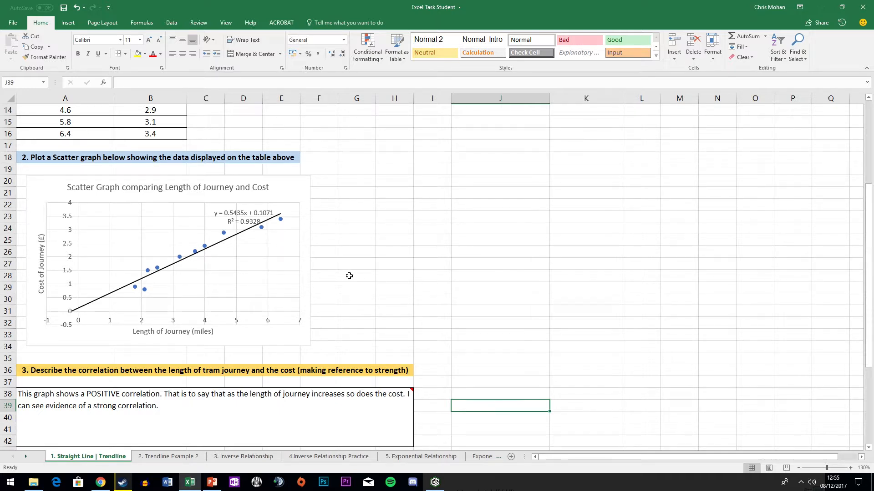
scroll(349, 275, down, 4)
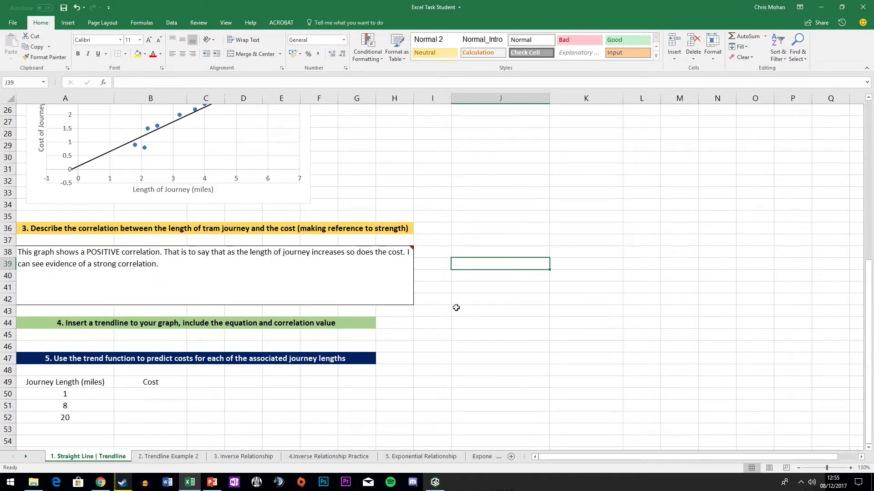
scroll(456, 307, up, 8)
drag(60, 159, 146, 273)
right_click(146, 273)
click(177, 290)
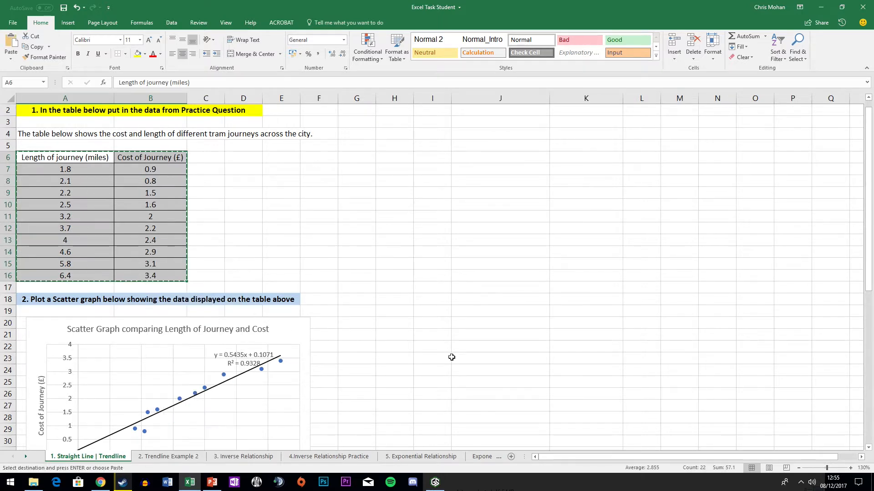
scroll(460, 308, down, 13)
right_click(439, 184)
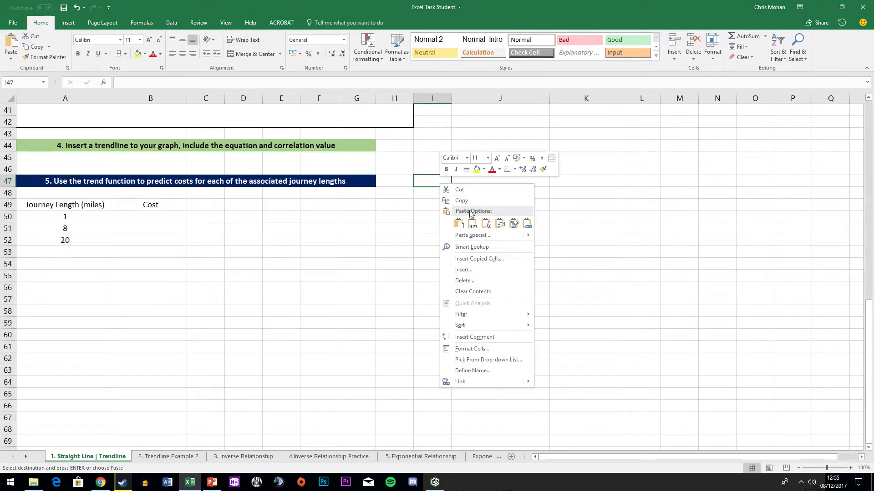
click(459, 222)
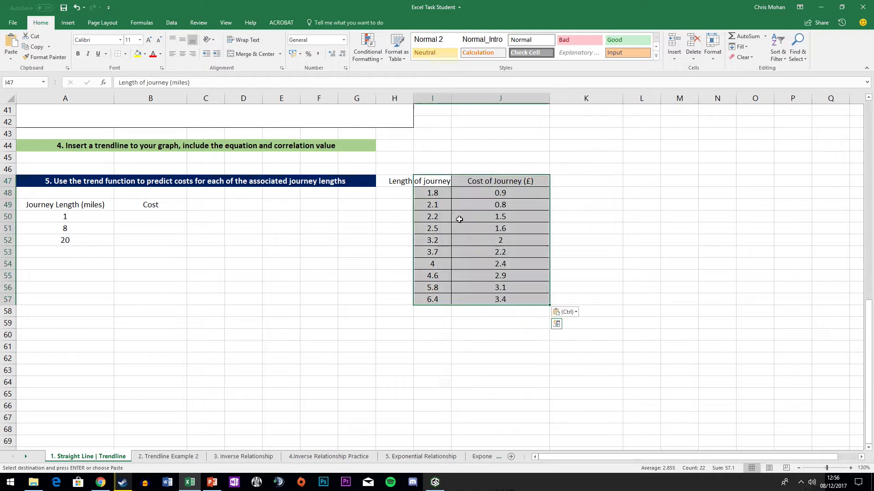
double_click(451, 98)
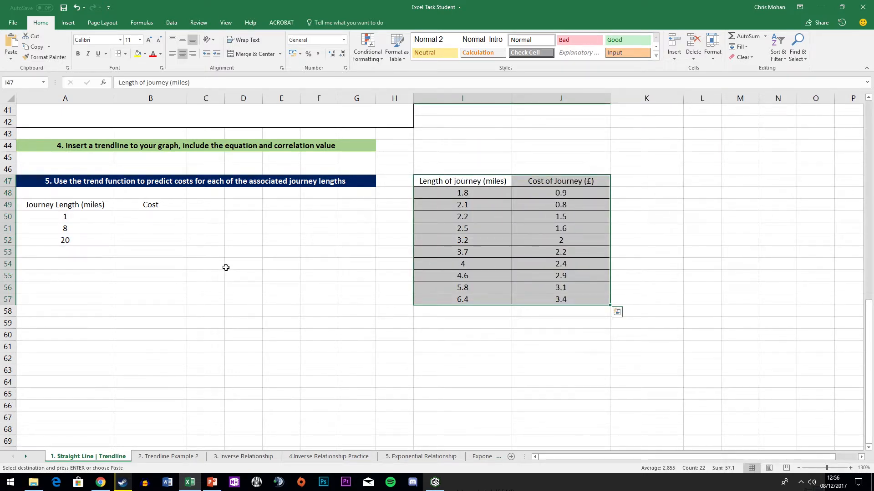
Change the word "trend" to "TREND" in the task 5 heading in A47
double_click(103, 180)
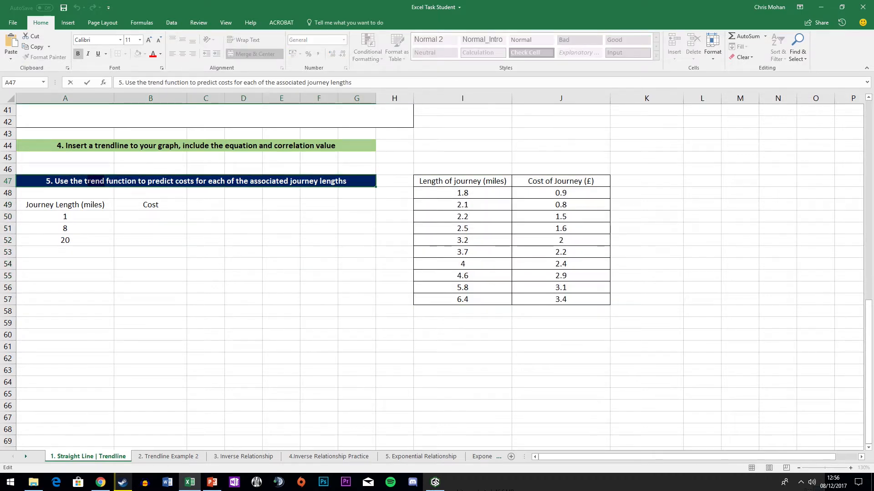
drag(105, 181, 85, 181)
text(TREND)
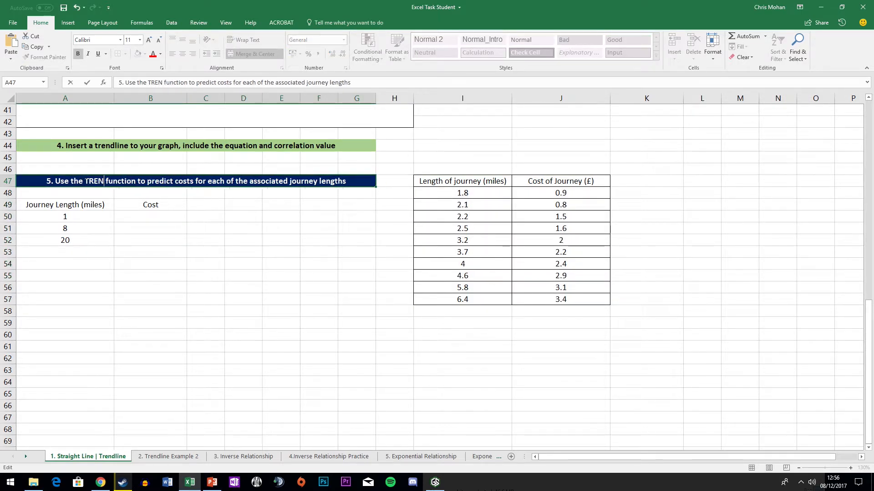
Start a TREND formula in B50 with the journey costs J48:J57 as the known y values
click(139, 215)
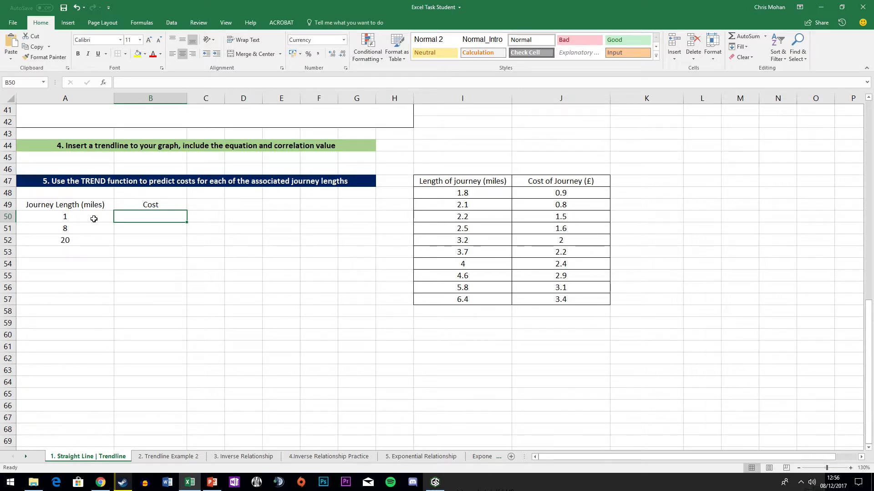
text(=TREND)
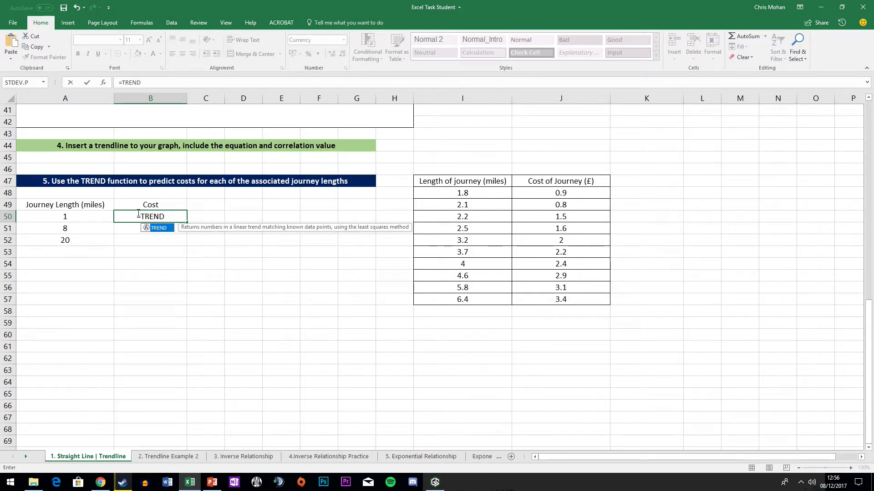
double_click(166, 230)
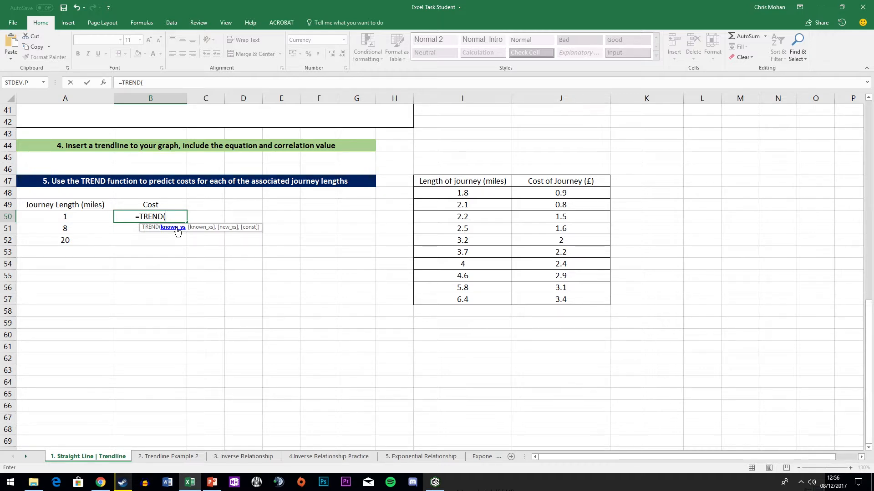
scroll(286, 245, up, 7)
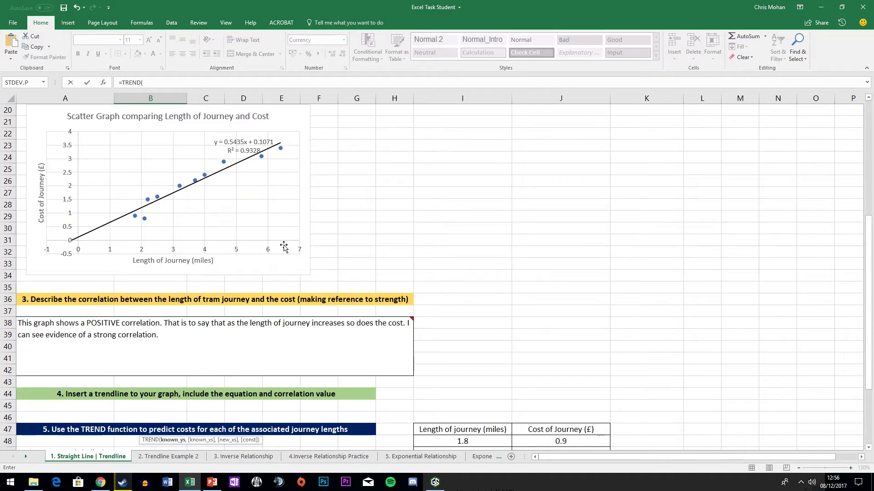
scroll(228, 272, down, 3)
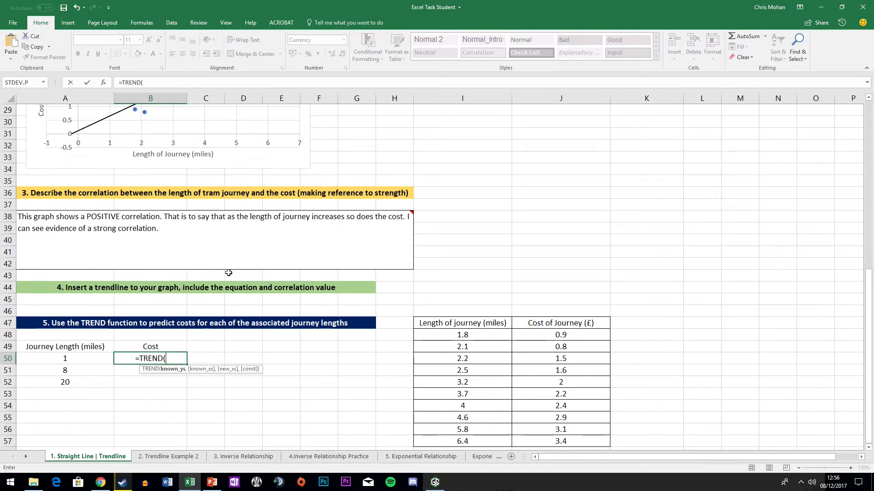
scroll(228, 273, down, 3)
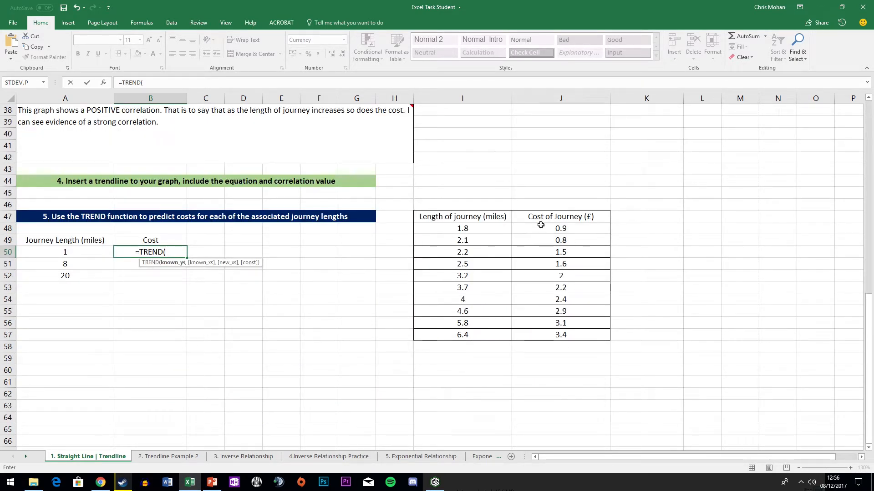
drag(539, 227, 534, 332)
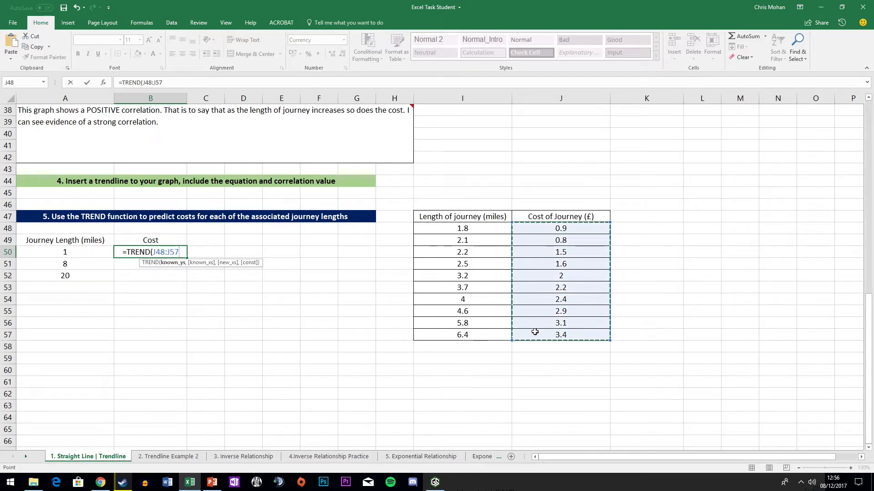
text(,)
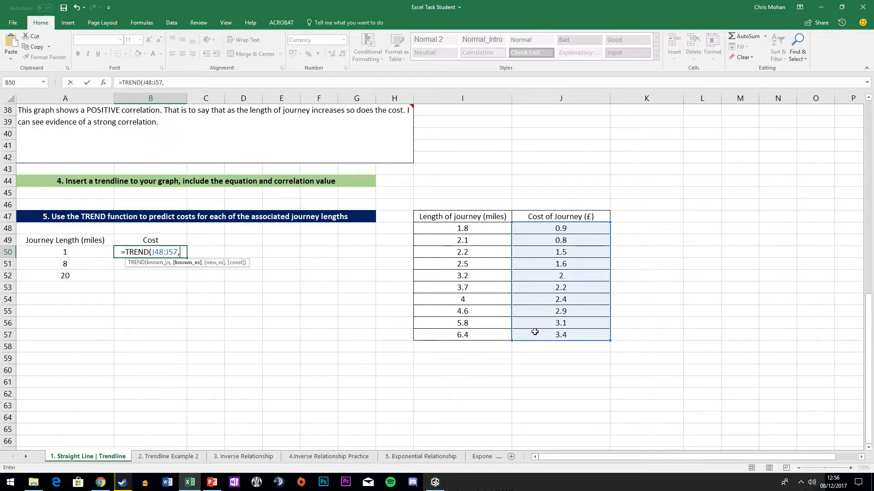
Add the journey lengths I48:I57 as the known x values and 1 as the new x value in the formula
drag(444, 226, 453, 332)
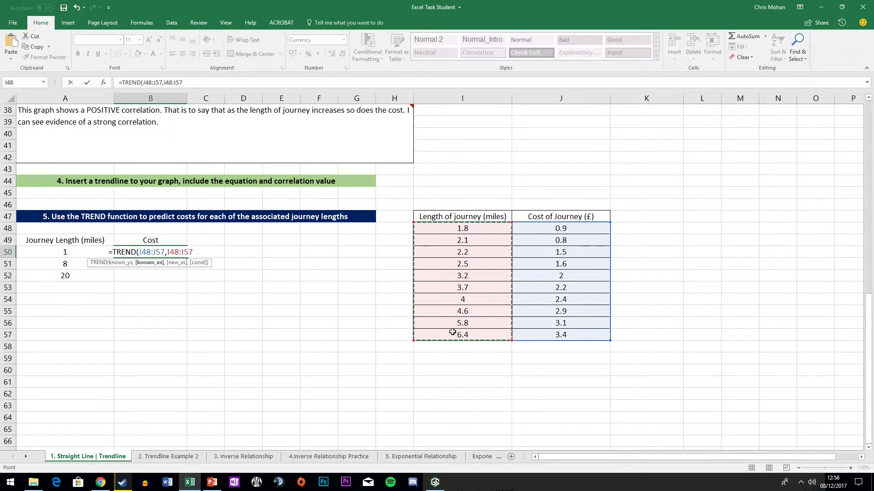
text(,)
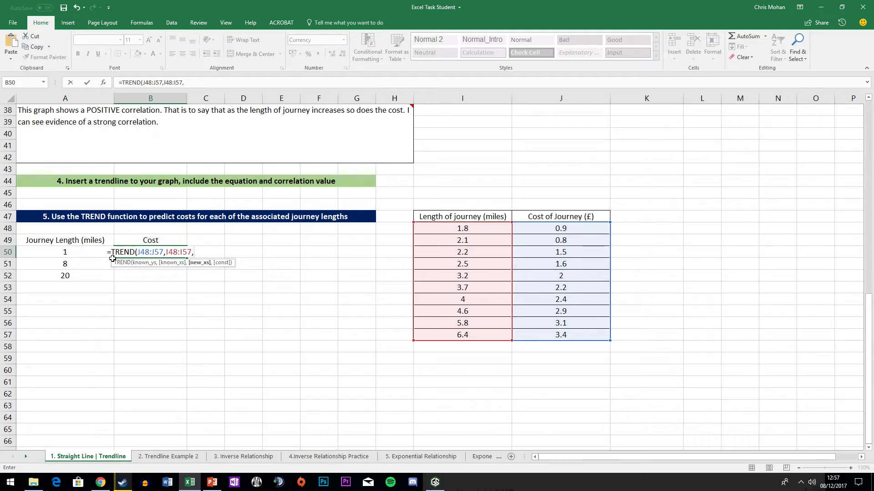
text(1)
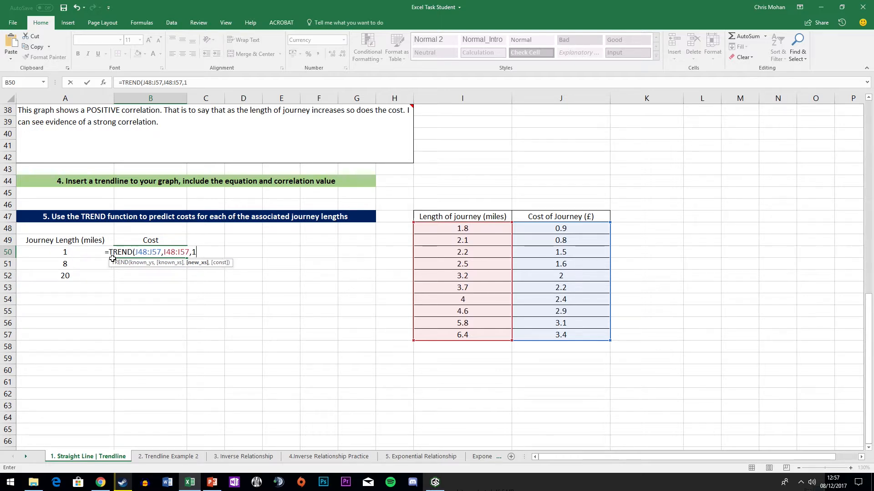
text(,)
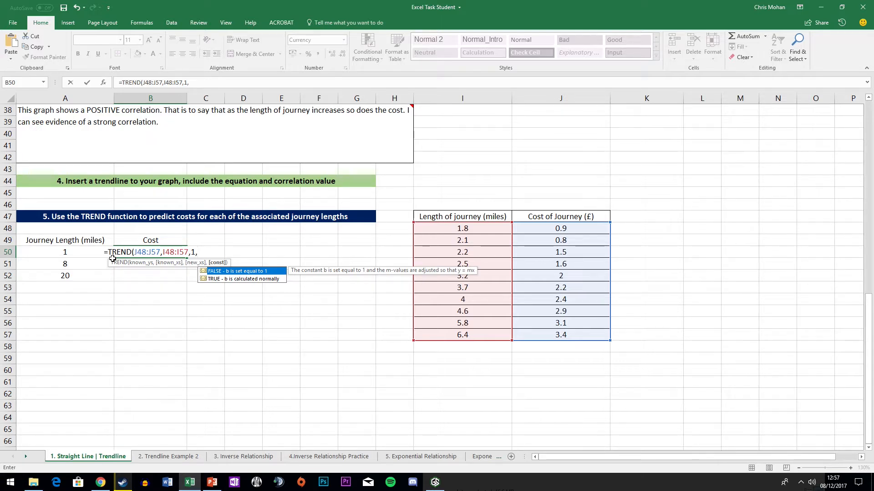
Finish the TREND formula in B50 with the constant argument TRUE and enter it
scroll(113, 259, up, 5)
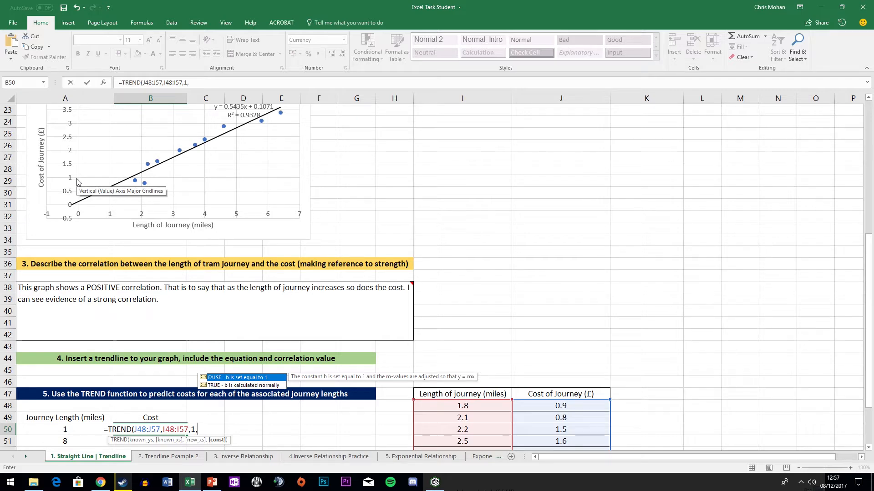
scroll(81, 192, down, 3)
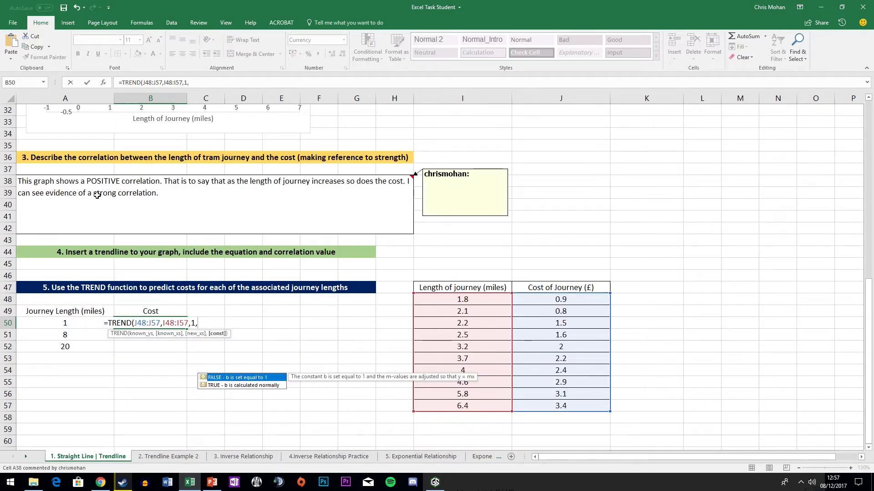
click(232, 386)
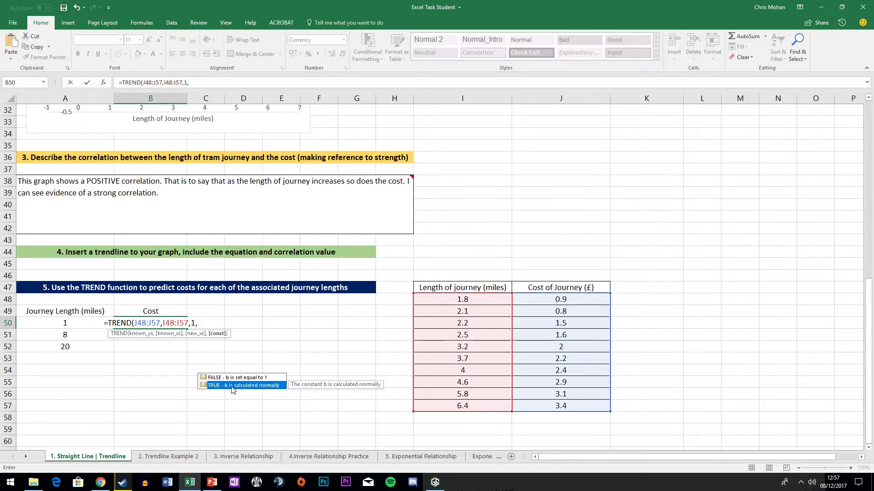
double_click(232, 386)
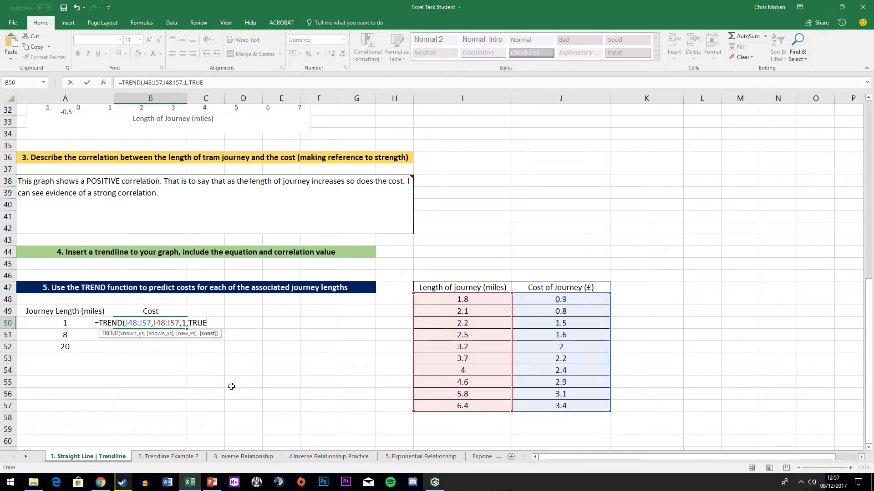
text())
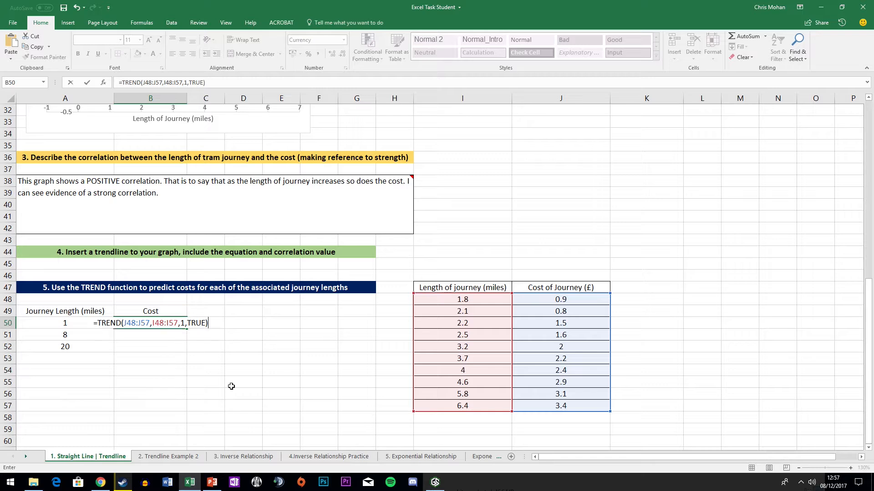
key(Return)
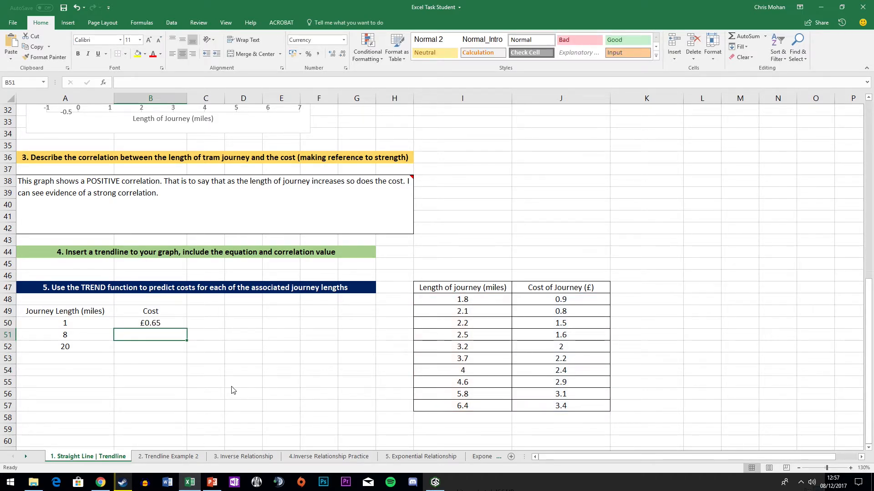
Set the number format of the cost cells B50:B52 to General
drag(174, 324, 174, 347)
right_click(174, 326)
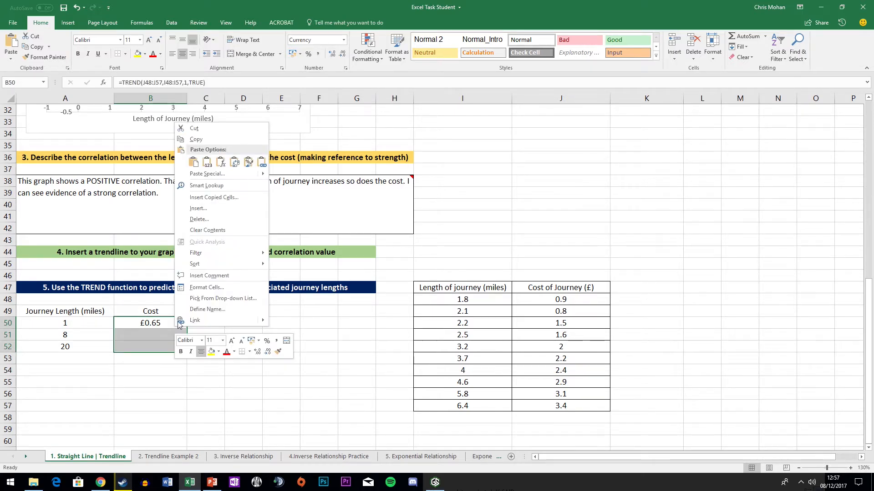
click(202, 287)
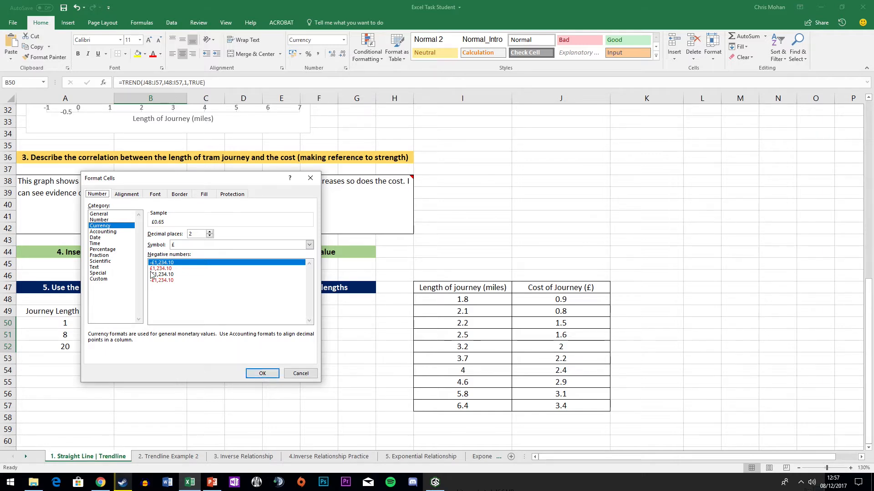
click(112, 216)
click(262, 373)
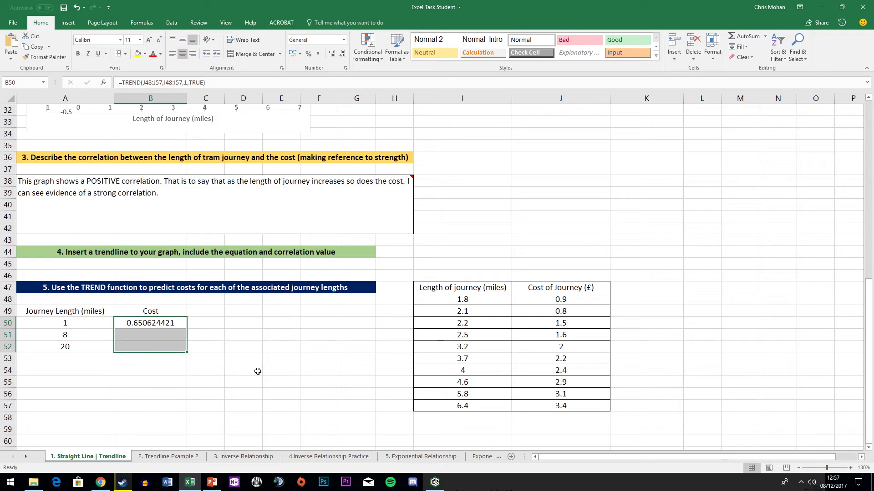
Format the cost cells B50:B52 as Currency with 2 decimal places and the £ symbol
right_click(172, 345)
click(196, 306)
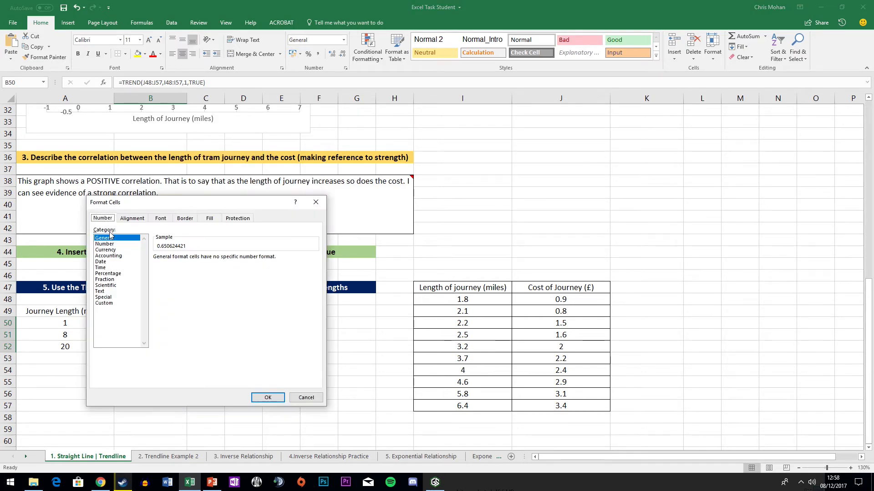
click(112, 250)
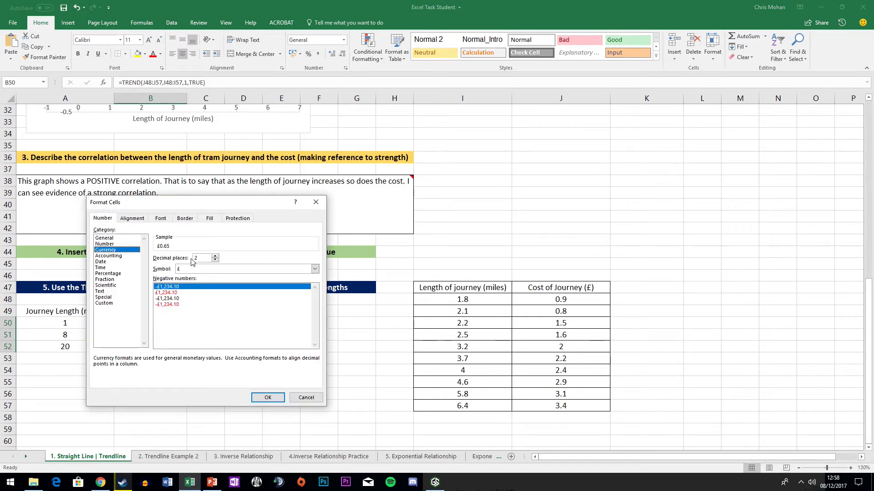
click(261, 398)
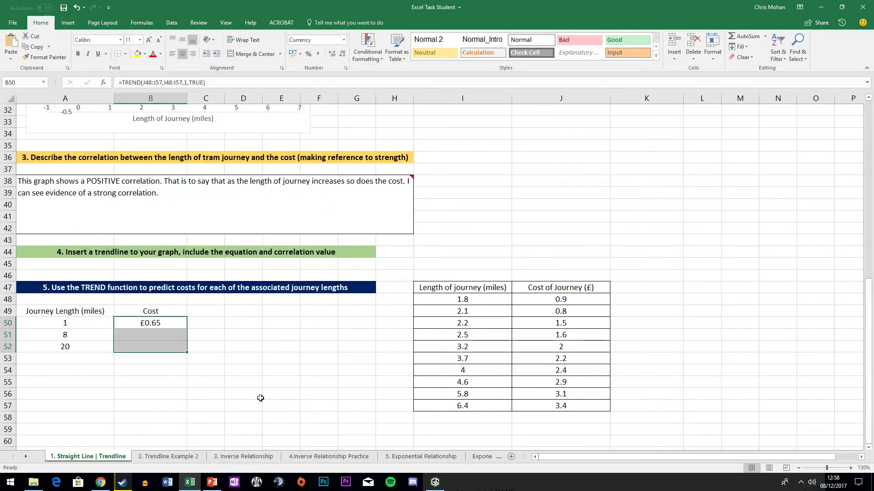
Start a TREND formula in B51 with the journey costs J48:J57 as the known y values
scroll(260, 398, up, 7)
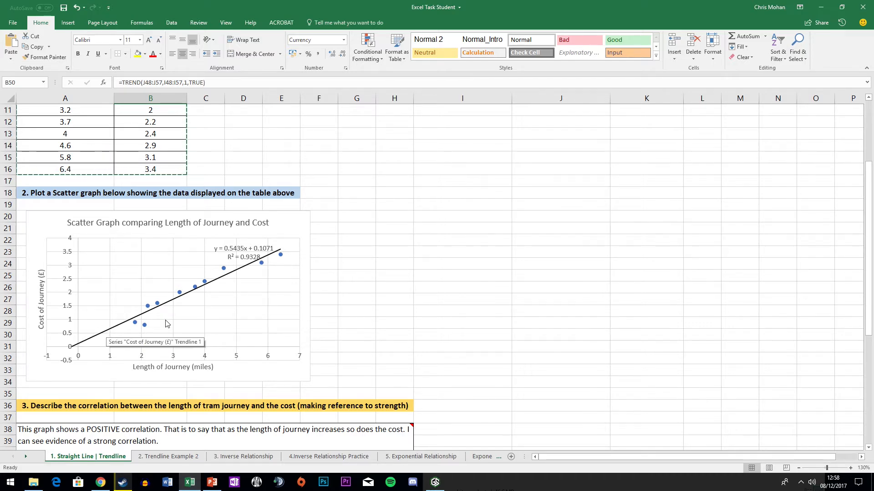
scroll(312, 308, down, 4)
scroll(315, 310, down, 2)
click(174, 369)
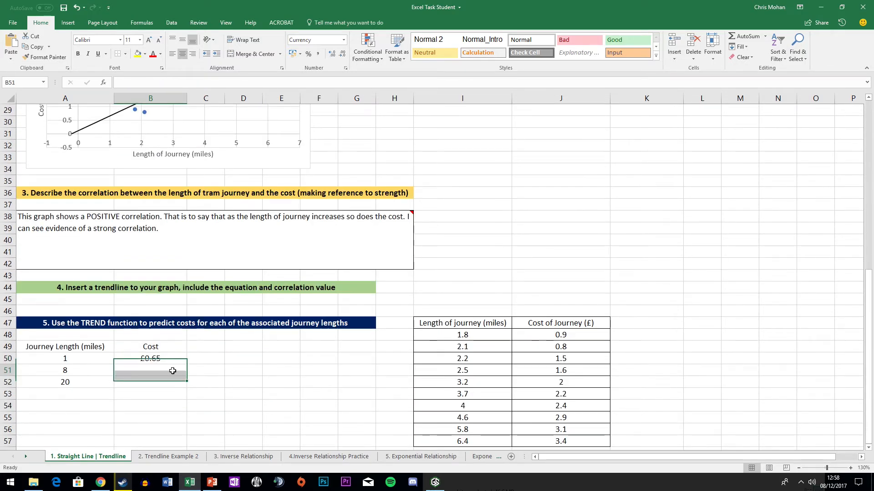
text(=trend)
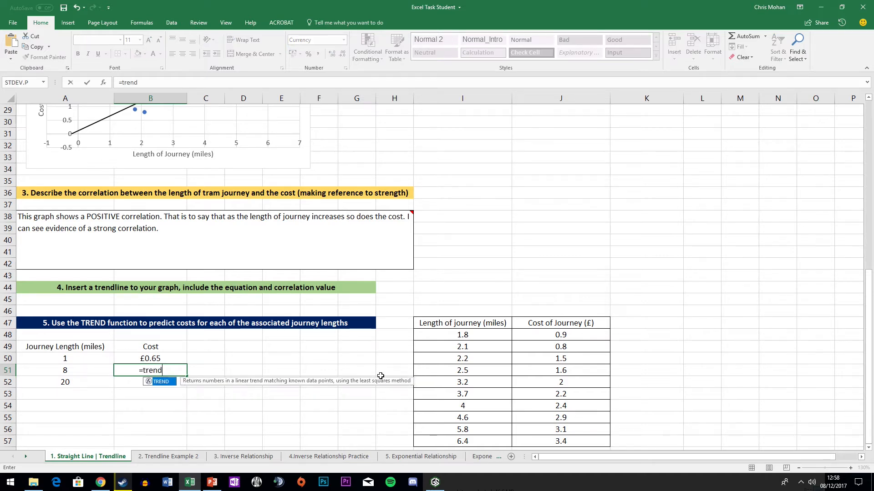
key(Tab)
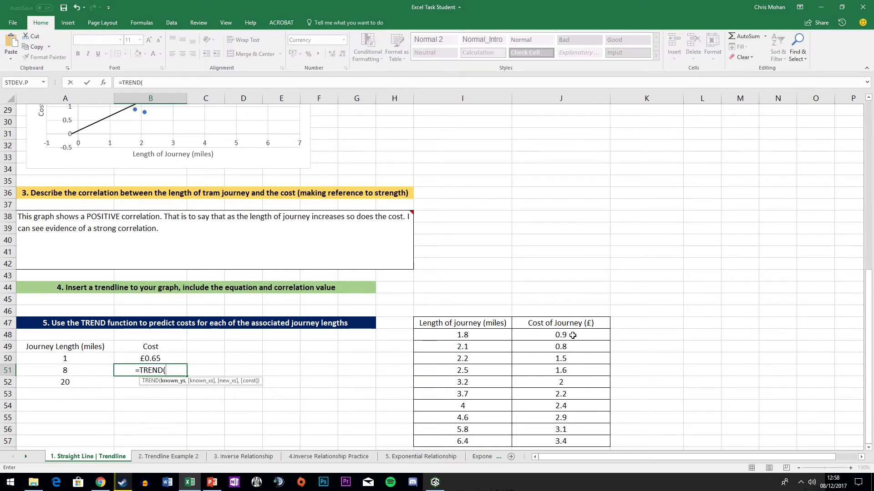
drag(576, 336, 575, 443)
drag(483, 341, 563, 440)
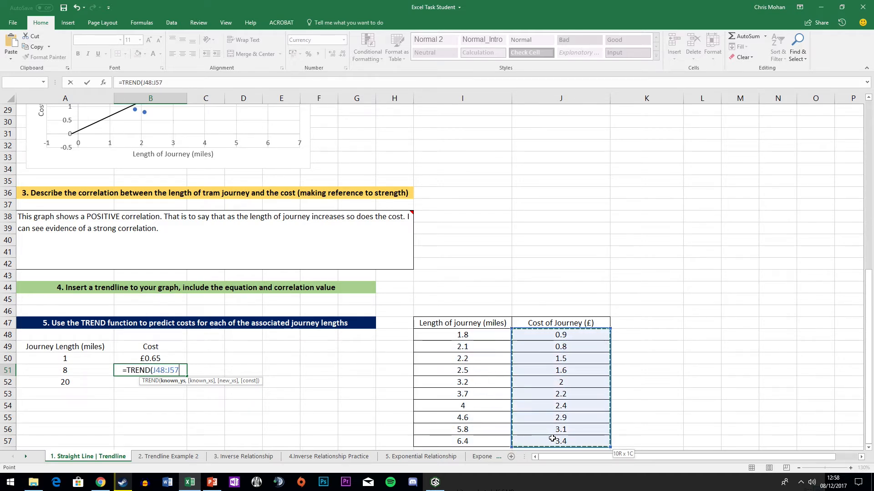
text(,)
Add the journey lengths I48:I57 as the known x values and cell A51 as the new x value in the formula
drag(471, 335, 473, 441)
text(,)
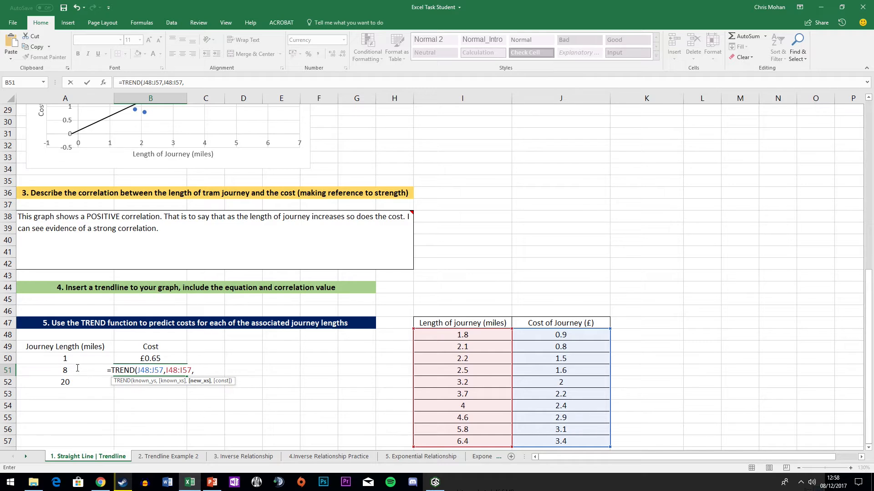
click(63, 372)
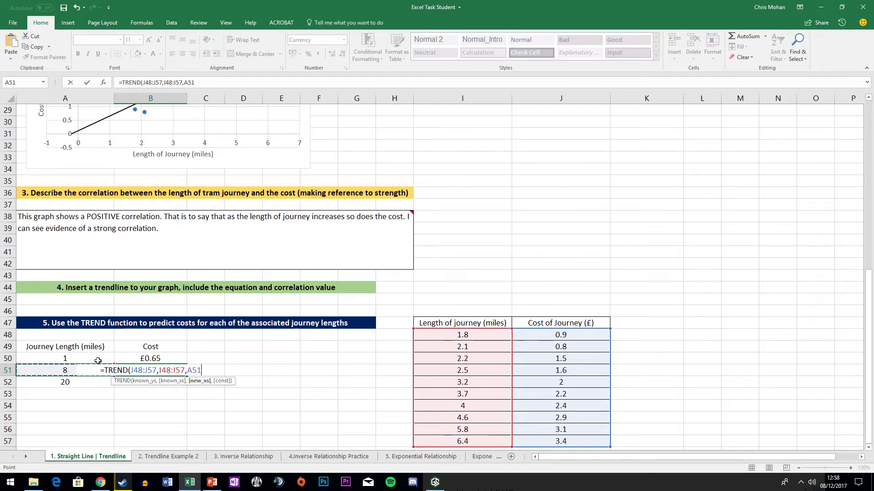
Finish the TREND formula in B51 with the constant argument TRUE and enter it
text(,)
click(205, 399)
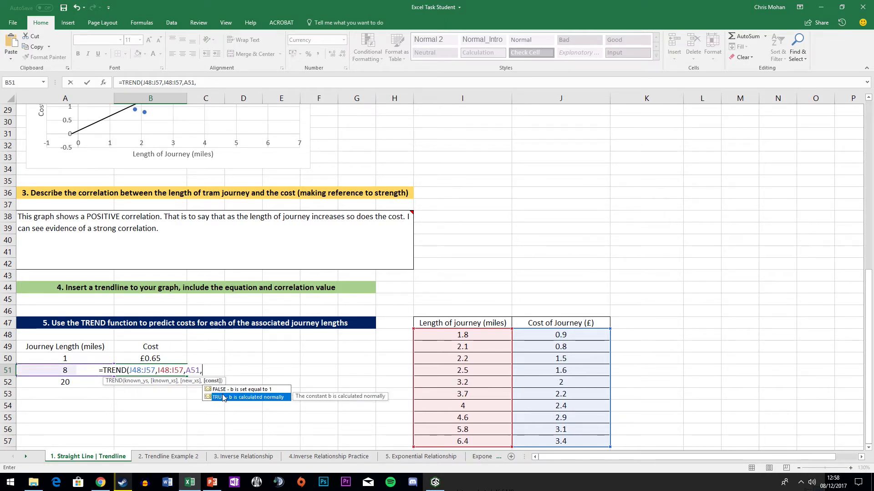
key(Escape)
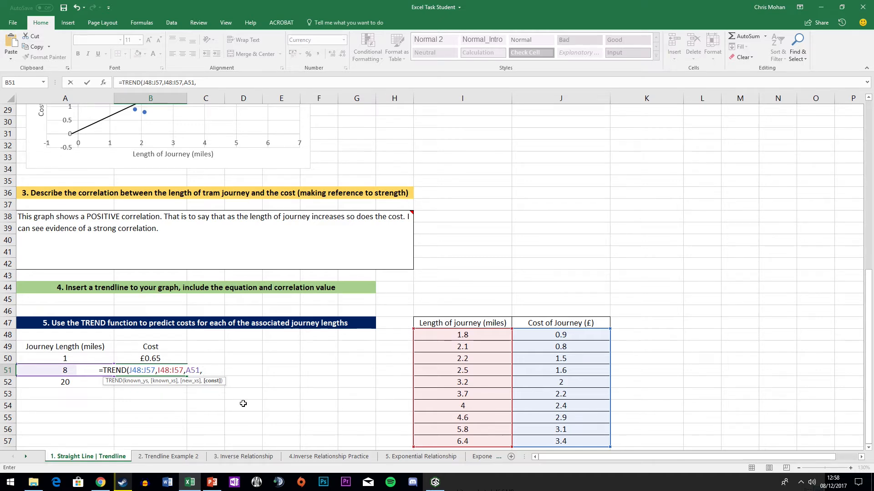
key(BackSpace)
text(,)
text(TRUE))
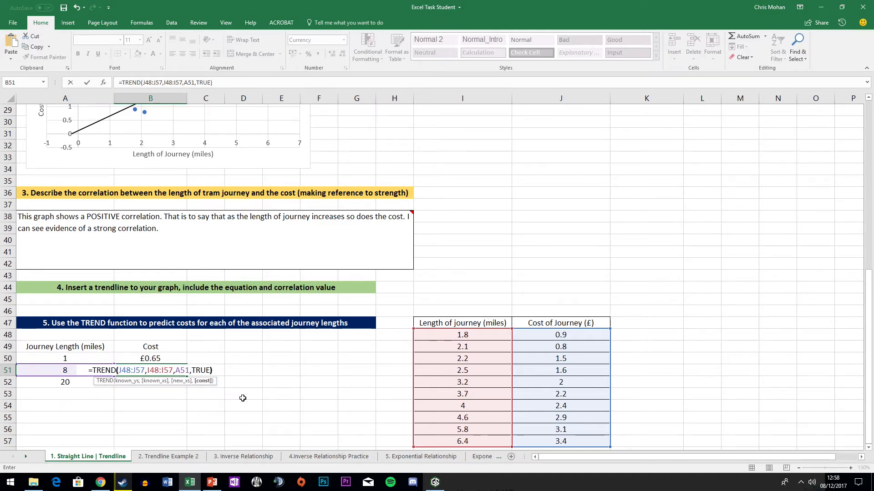
key(Return)
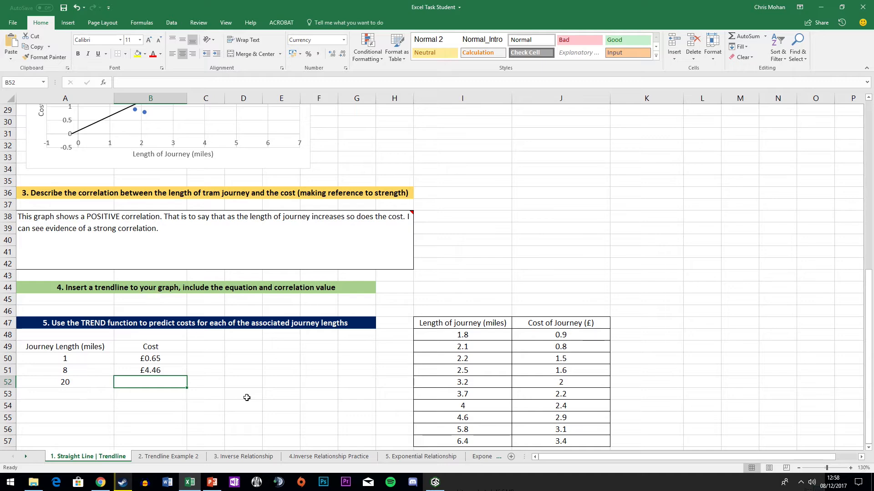
Add another linear trendline to the scatter graph's data series and forecast it forward by 2 periods
scroll(245, 396, up, 1)
scroll(261, 249, up, 2)
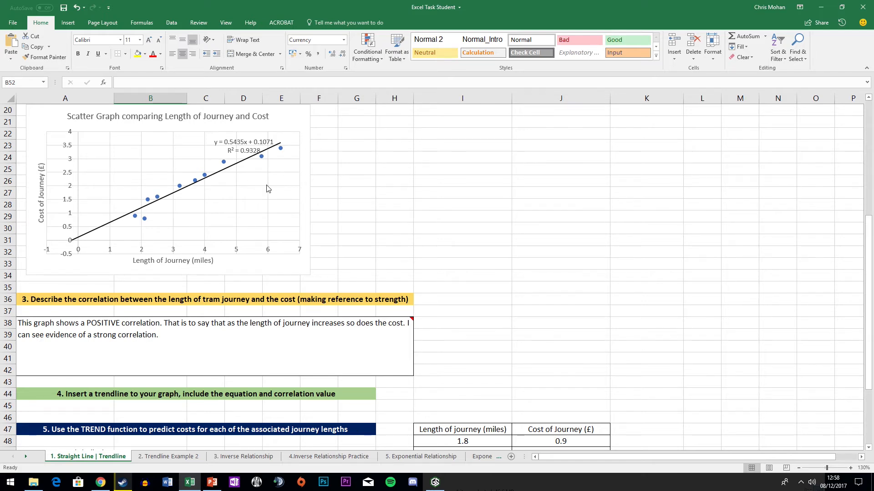
click(283, 190)
right_click(262, 157)
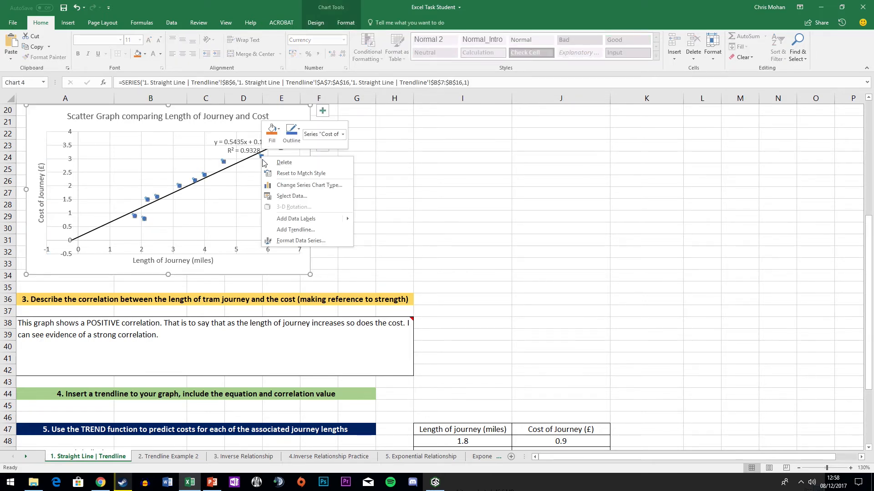
click(393, 251)
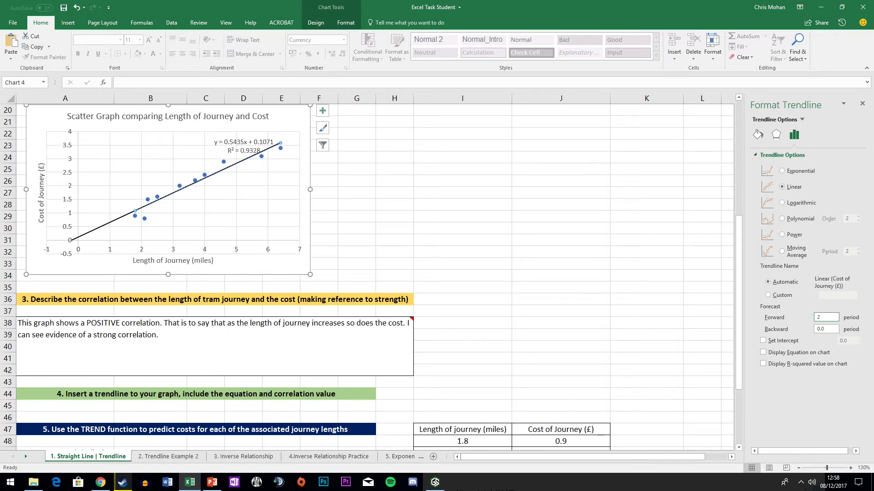
key(Tab)
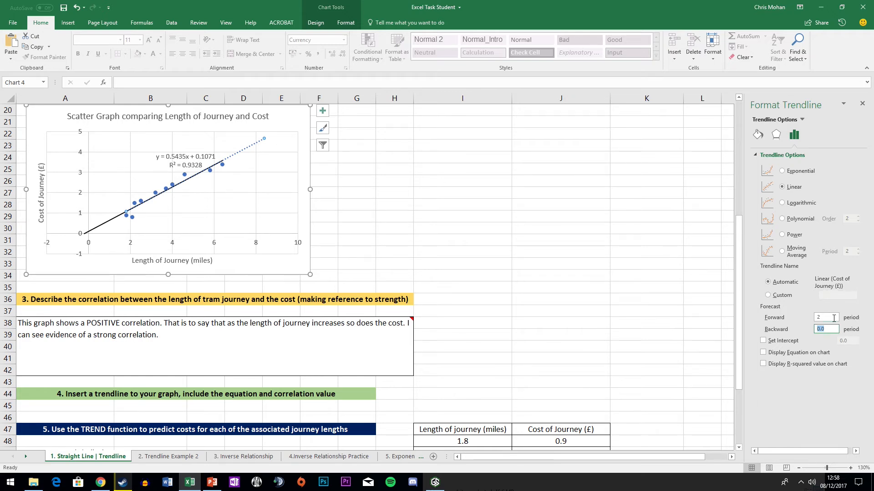
Reset the new trendline's forward forecast to 0 periods and deselect the chart
click(833, 318)
text(0)
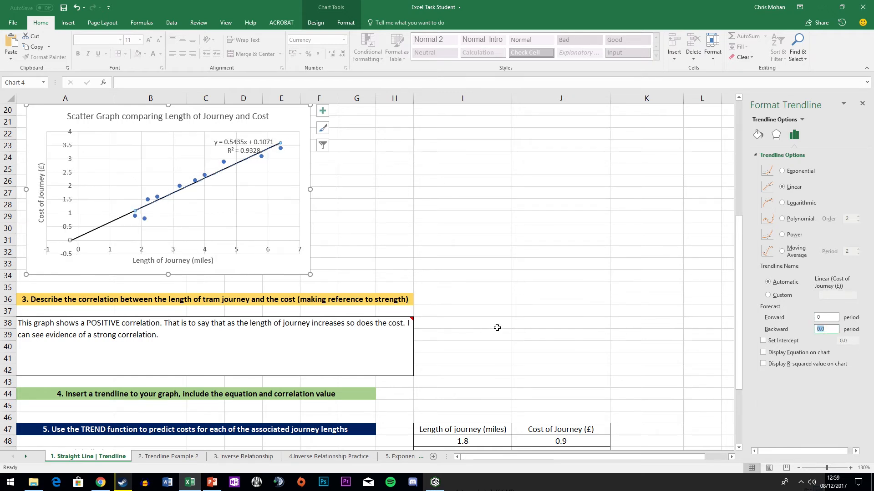
click(503, 311)
Try to fill the TREND formula from B51 down into B52, and clear B52 again
scroll(409, 335, down, 10)
scroll(396, 318, up, 4)
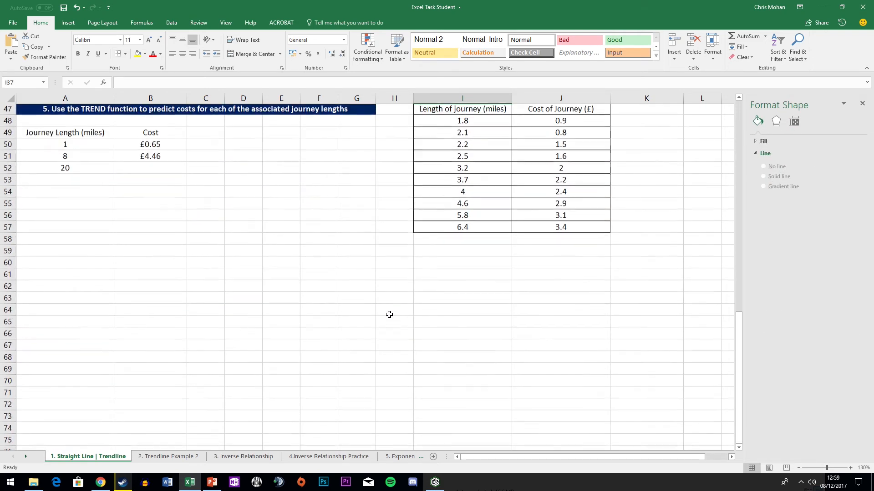
click(157, 269)
drag(186, 270, 187, 279)
click(163, 269)
click(161, 274)
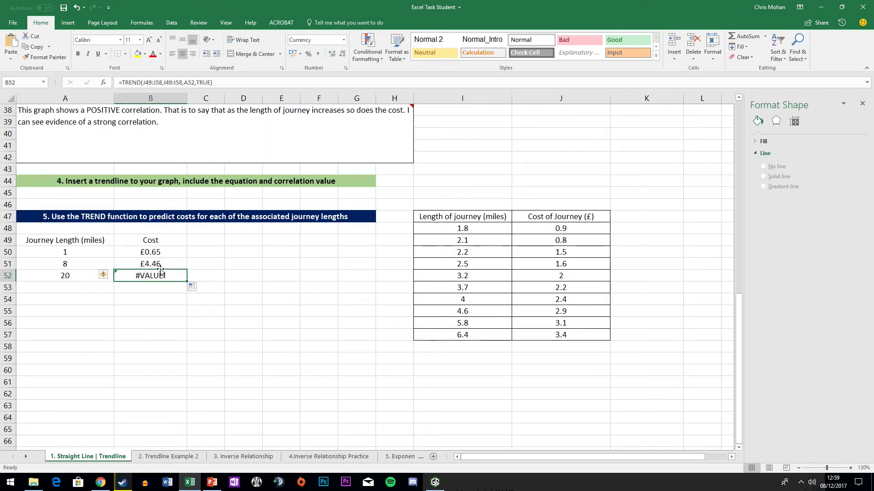
click(160, 264)
click(159, 273)
click(159, 266)
click(156, 275)
key(Delete)
Start a TREND formula in B52 with J48:J57 as the known y values and I48:I57 as the known x values
text(=)
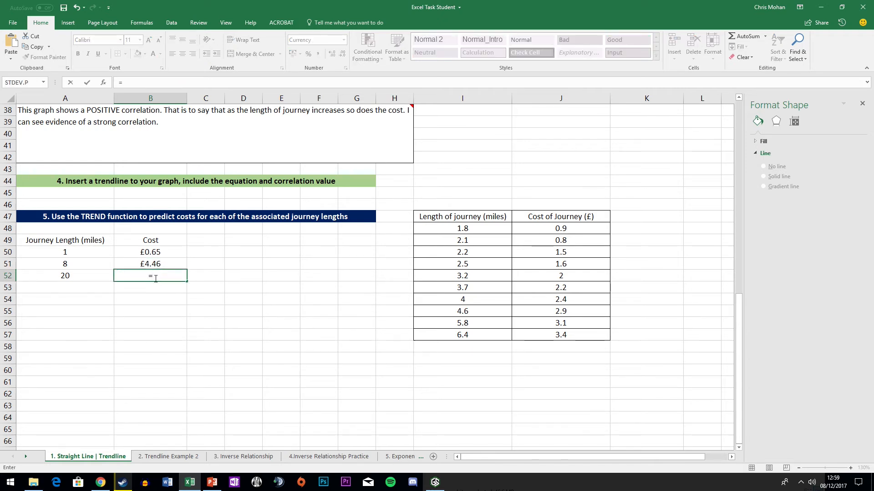
text(TREND()
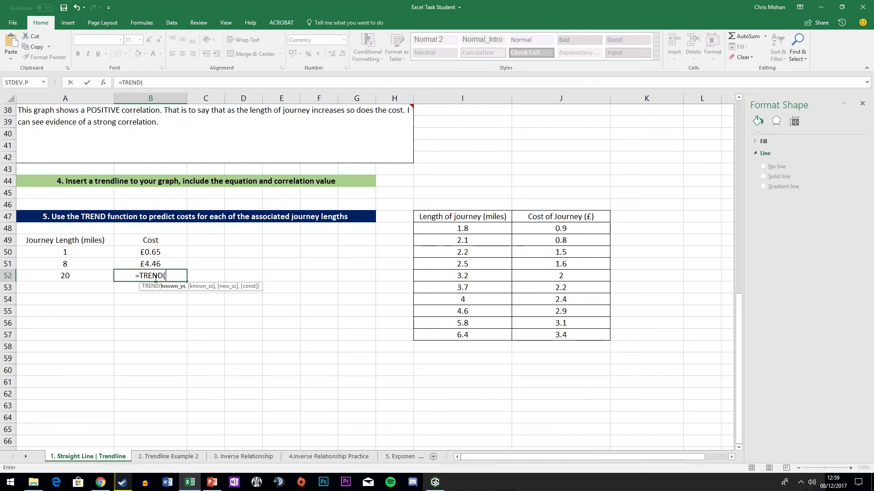
drag(525, 228, 536, 332)
text(,)
drag(479, 229, 479, 339)
text(,)
Complete the B52 formula with cell A52 as the new x value and TRUE as the constant argument, and enter it
click(93, 275)
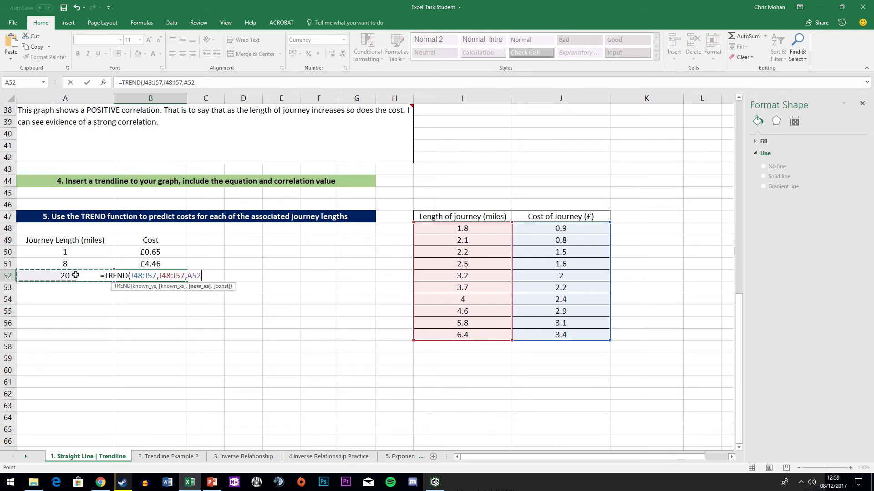
text(,)
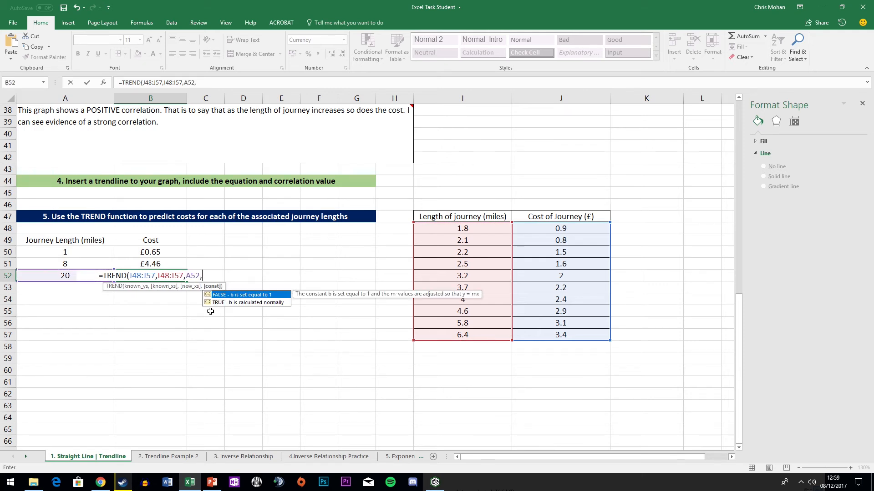
text(TRUE)
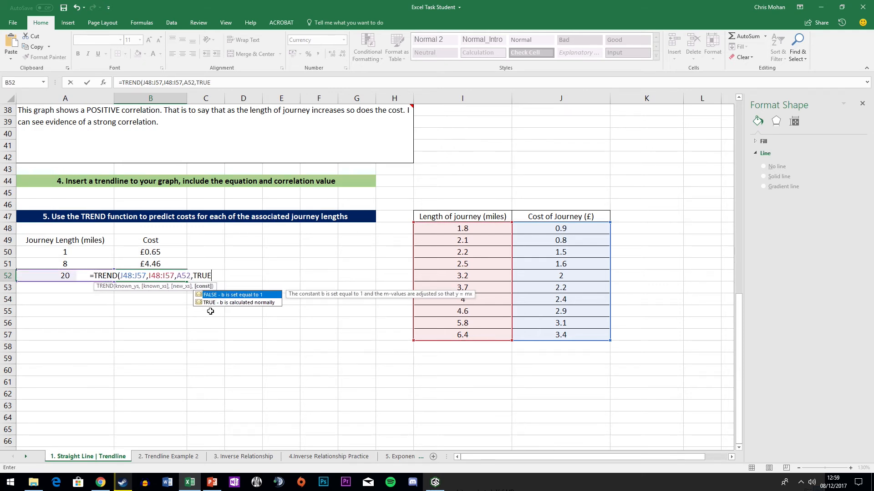
key(Return)
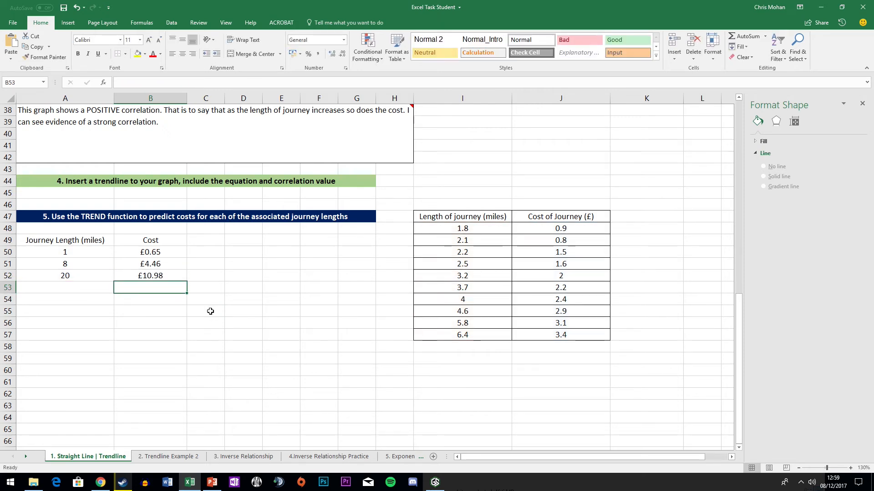
Review the finished scatter graph and predicted costs, and switch to the "2. Trendline Example 2" worksheet
scroll(211, 311, up, 12)
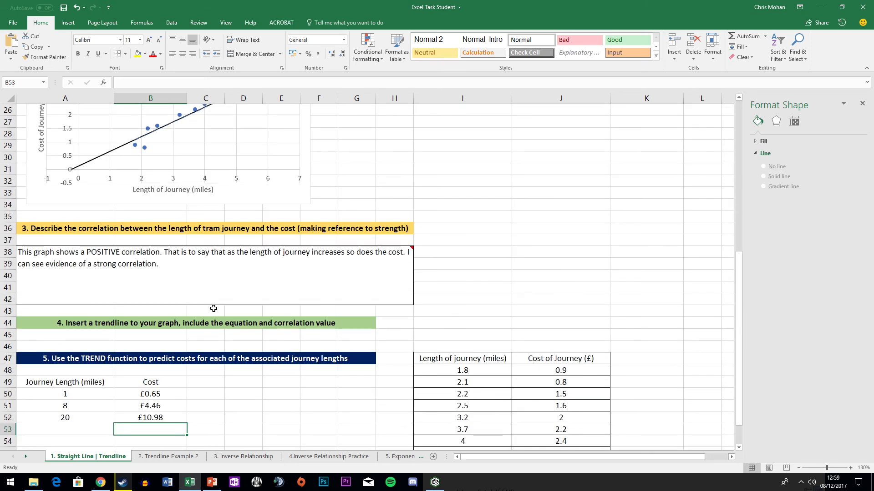
scroll(214, 311, down, 6)
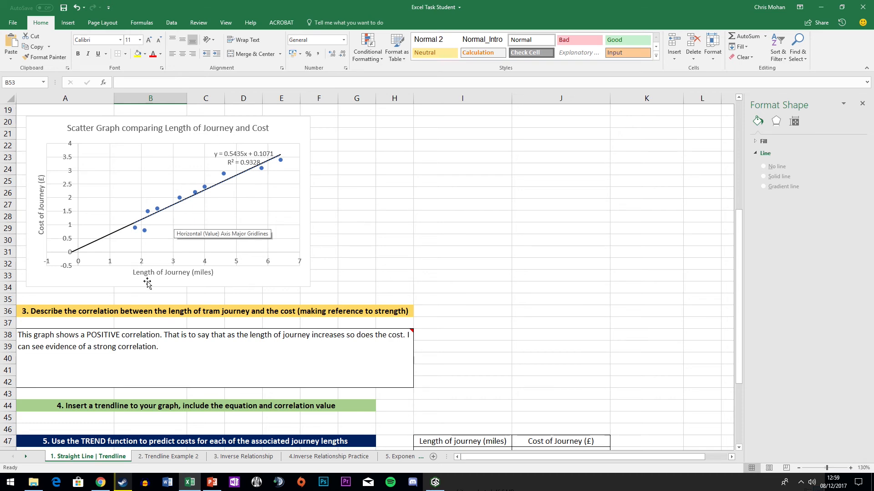
scroll(206, 309, down, 4)
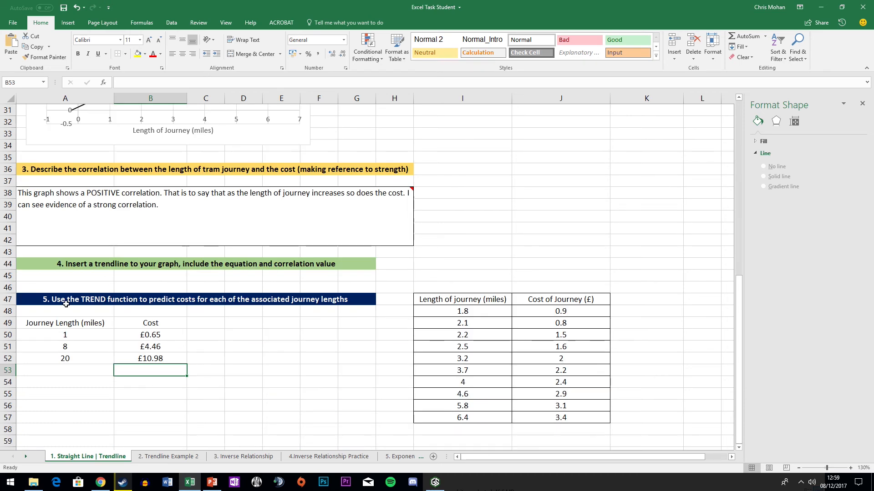
click(167, 457)
scroll(183, 415, up, 8)
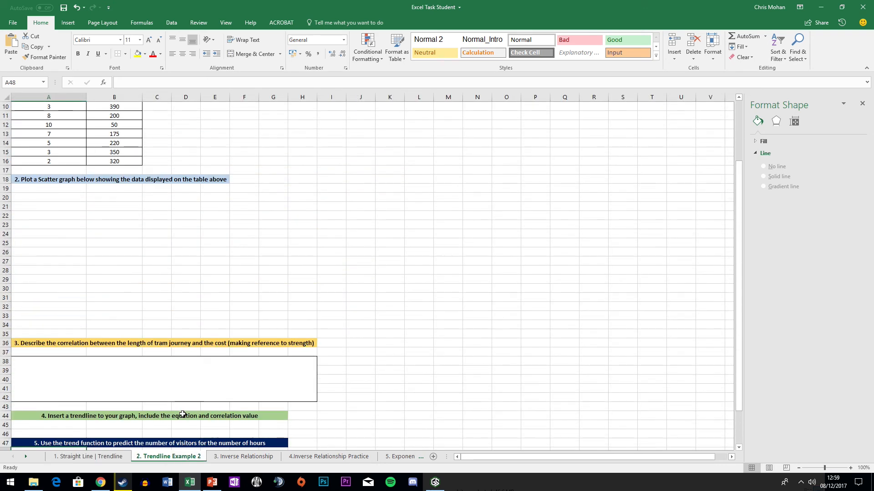